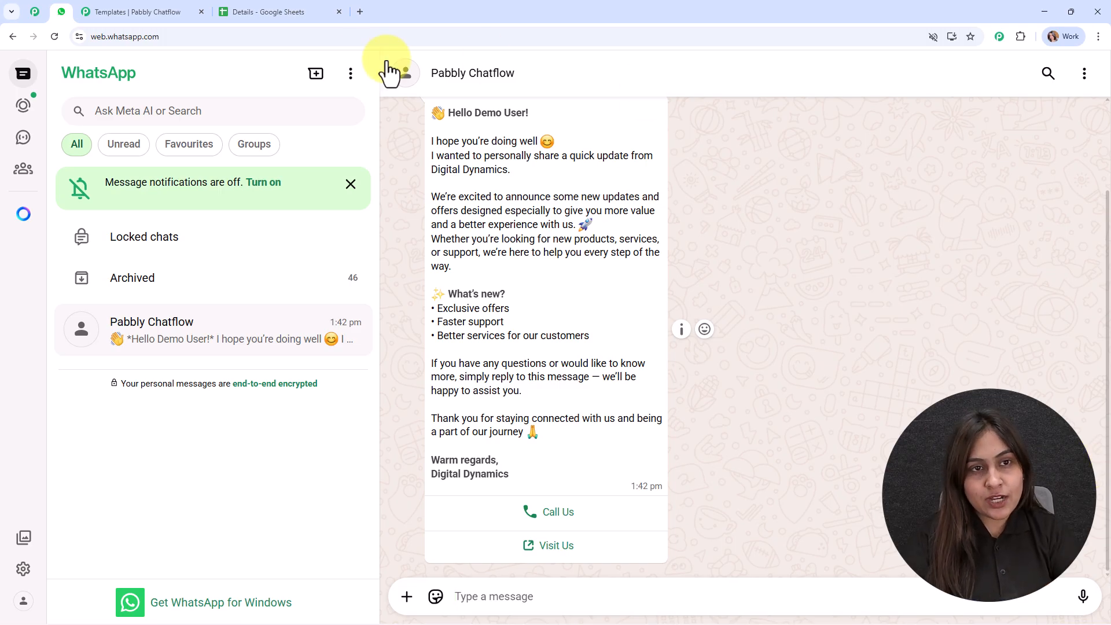
# - Open the Pabbly Chatflow website in a new tab, dismiss the limited-offer popup, and sign in to access Pabbly Chatflow
pyautogui.click(361, 11)
pyautogui.write('pa')
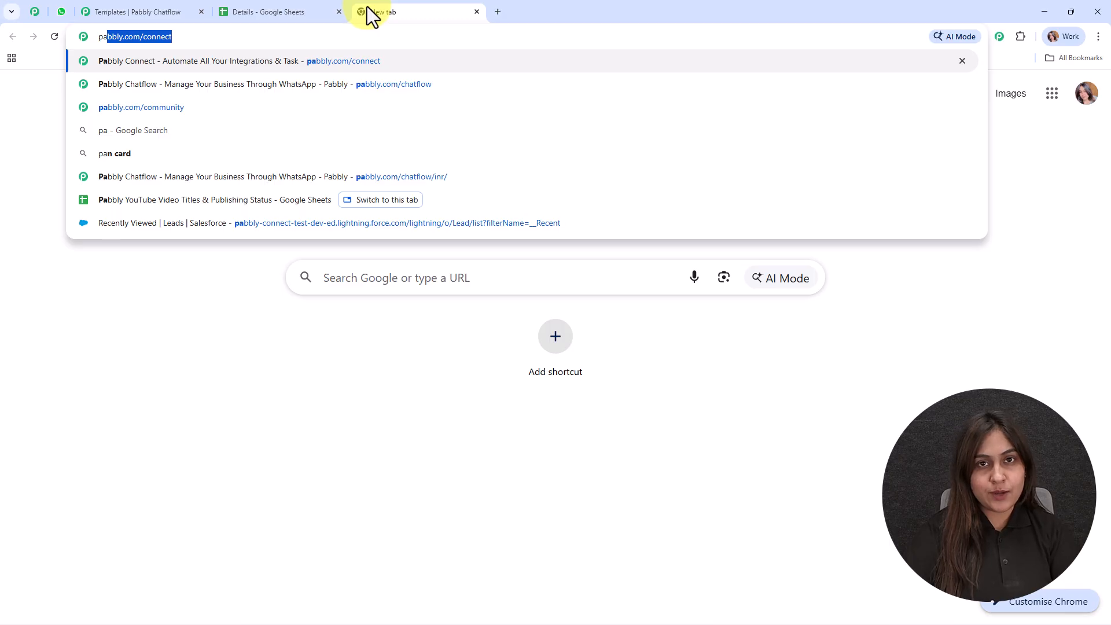
pyautogui.click(123, 91)
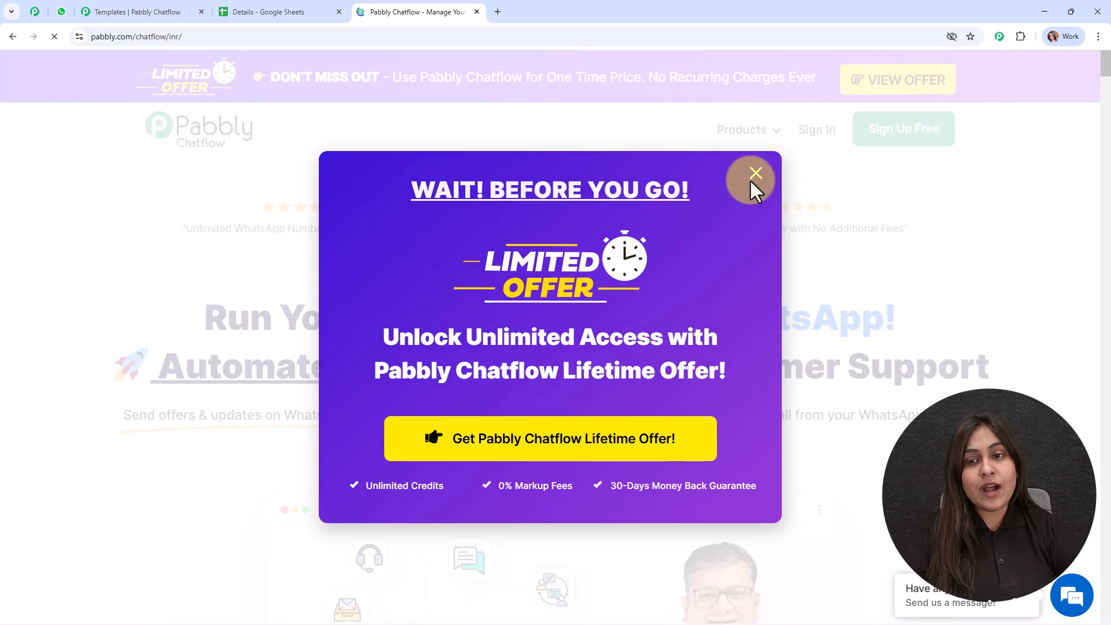
pyautogui.click(755, 174)
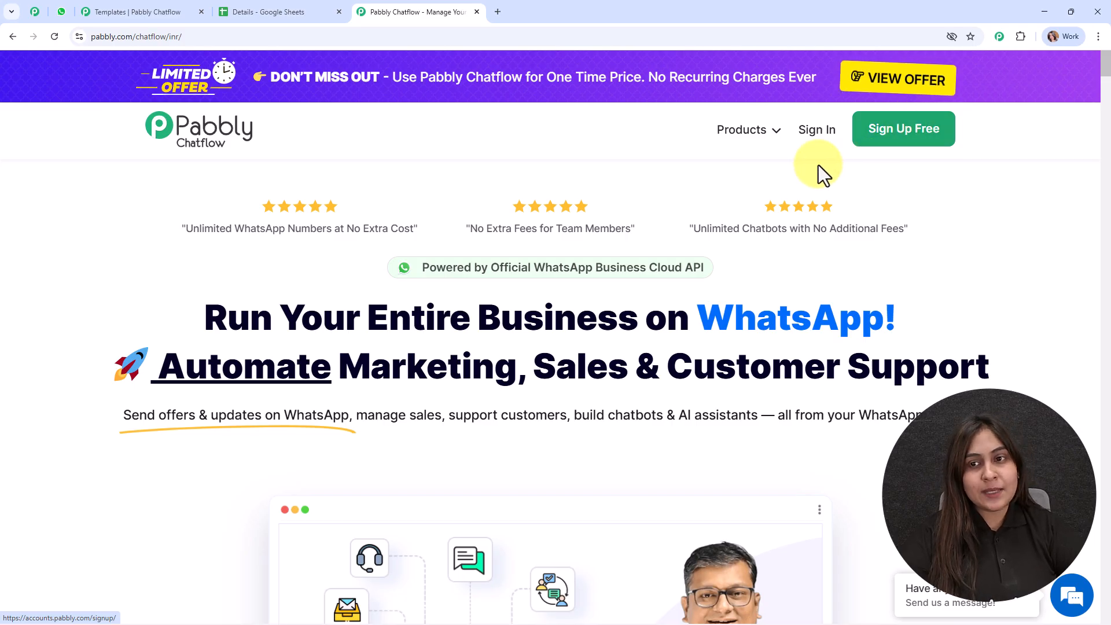
pyautogui.click(814, 136)
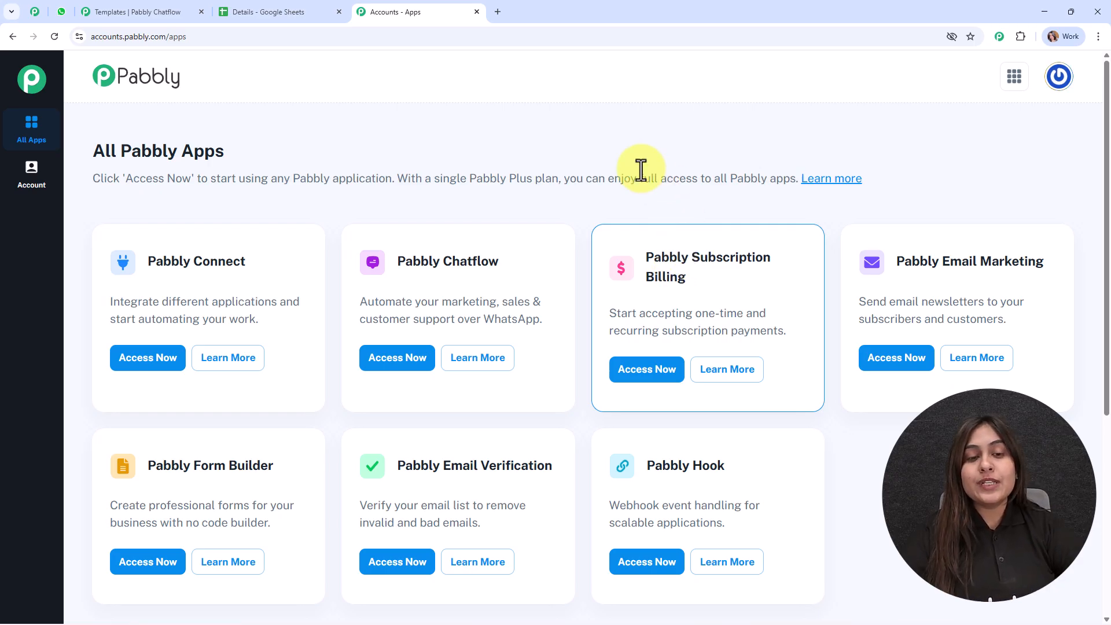
pyautogui.click(407, 365)
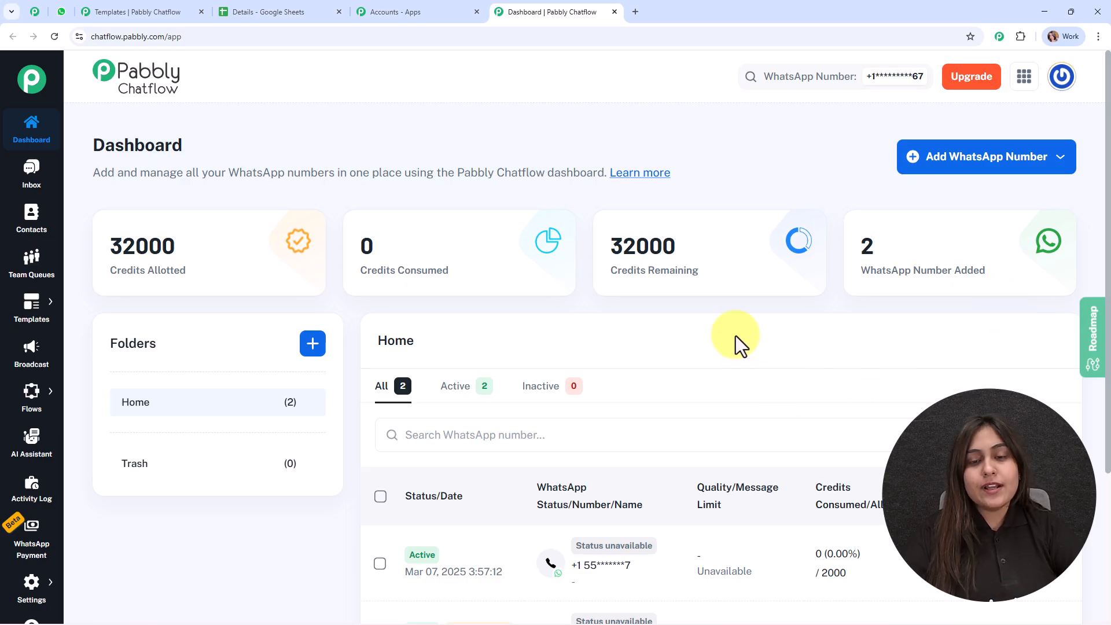
# - Review the WhatsApp numbers listed on the dashboard and the connection methods offered for adding a number
pyautogui.scroll(-3, 730, 343)
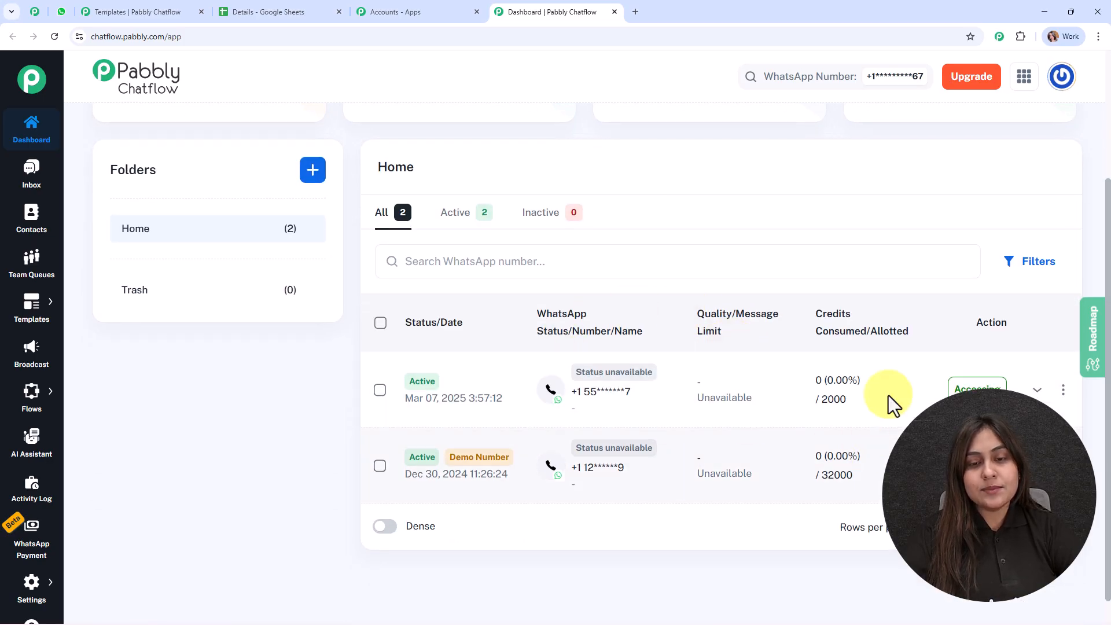
pyautogui.scroll(3, 764, 429)
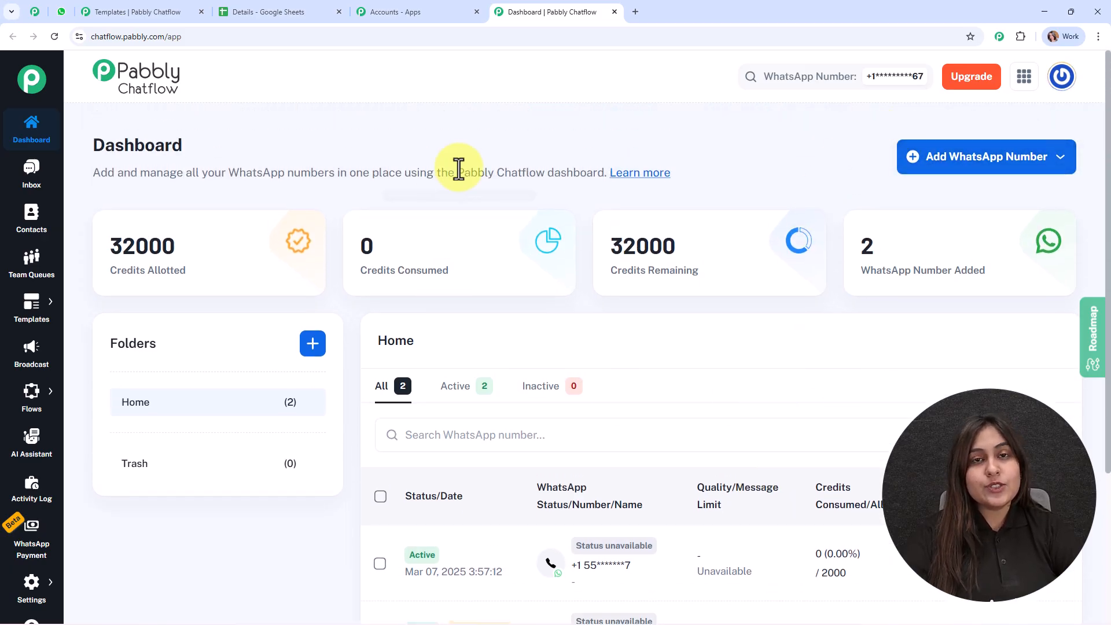
pyautogui.click(1006, 168)
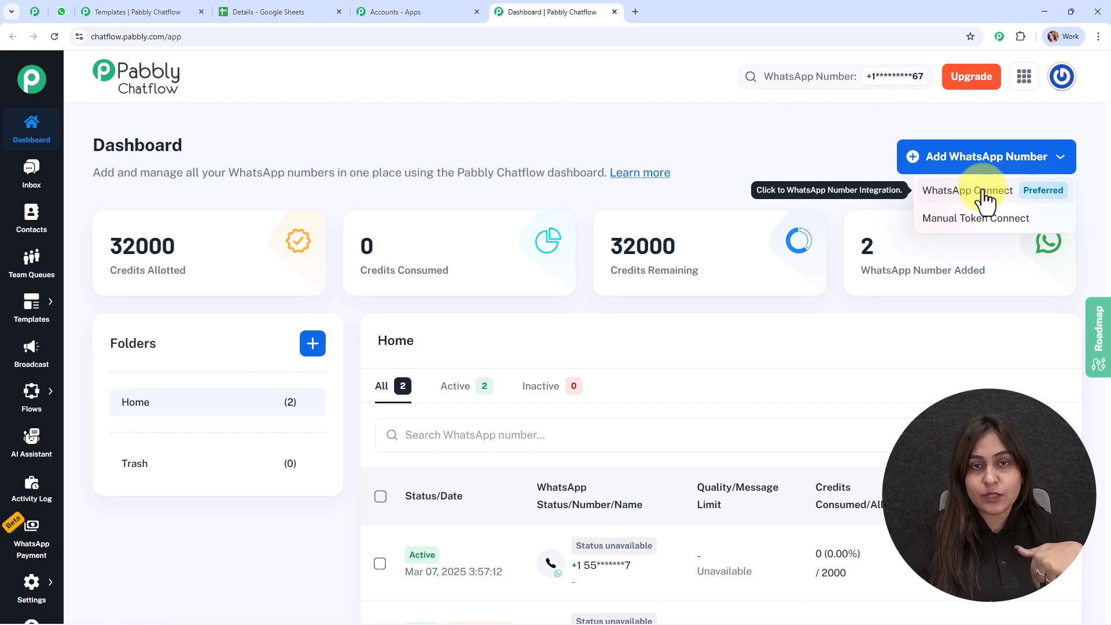
pyautogui.click(832, 160)
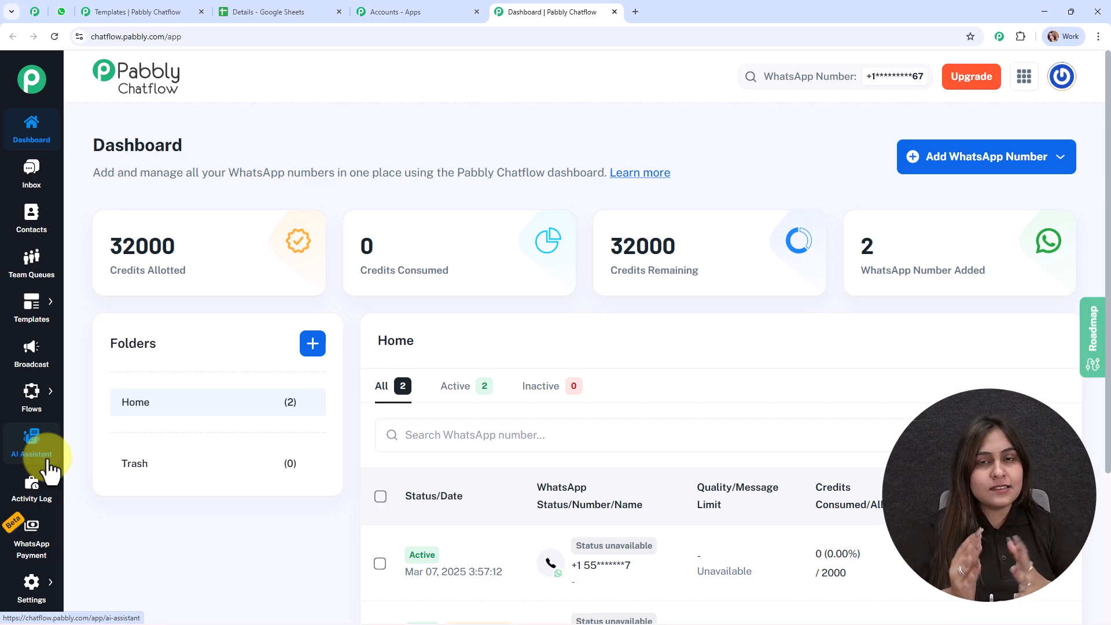
# - Check the received Pabbly Chatflow message in WhatsApp Web and return to the Chatflow dashboard
pyautogui.click(72, 2)
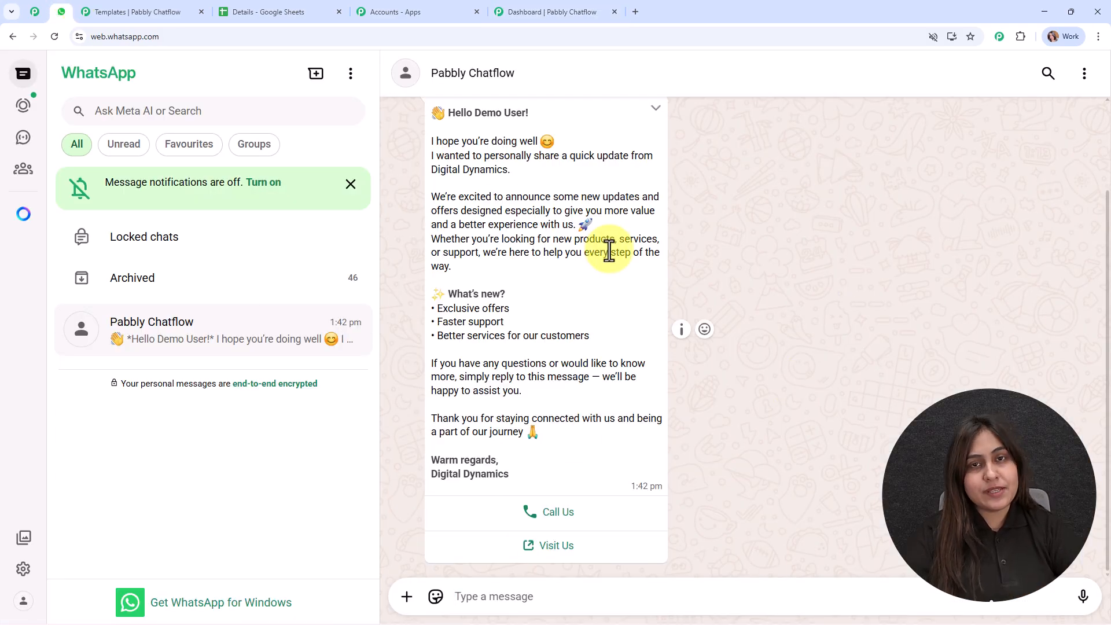
pyautogui.click(590, 10)
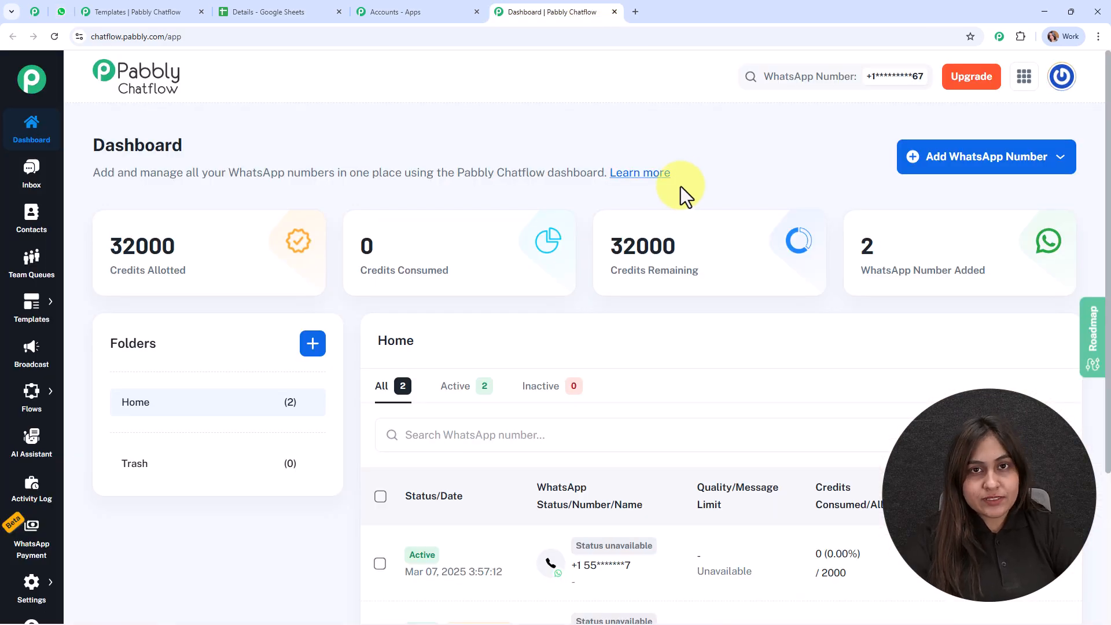
pyautogui.moveTo(30, 327)
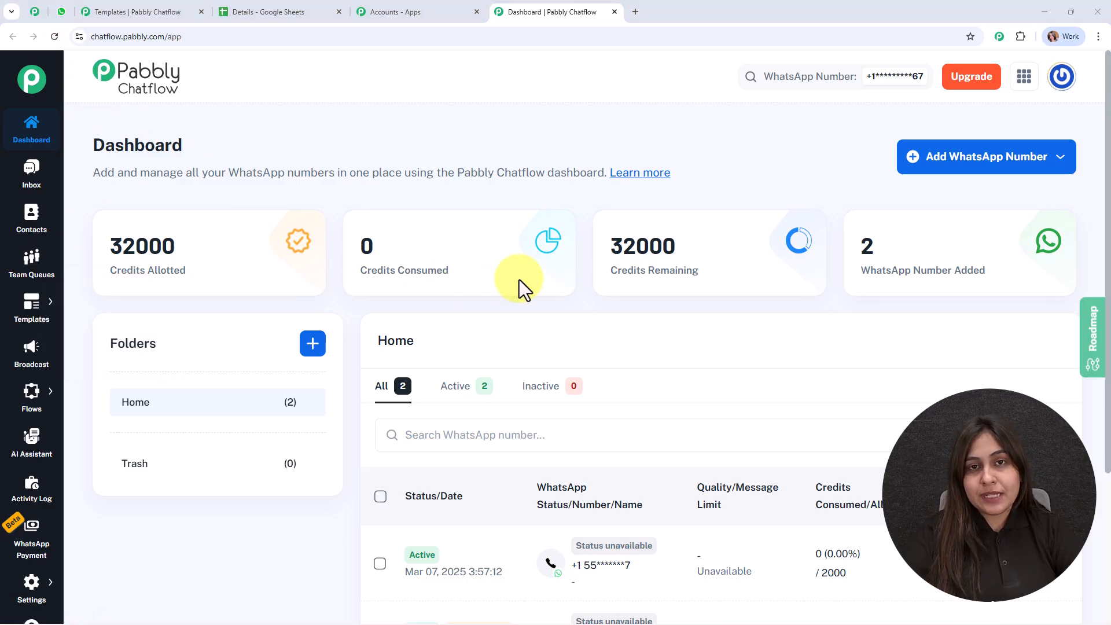
# - Switch to the open Templates page and review the status of the message templates listed there
pyautogui.click(195, 4)
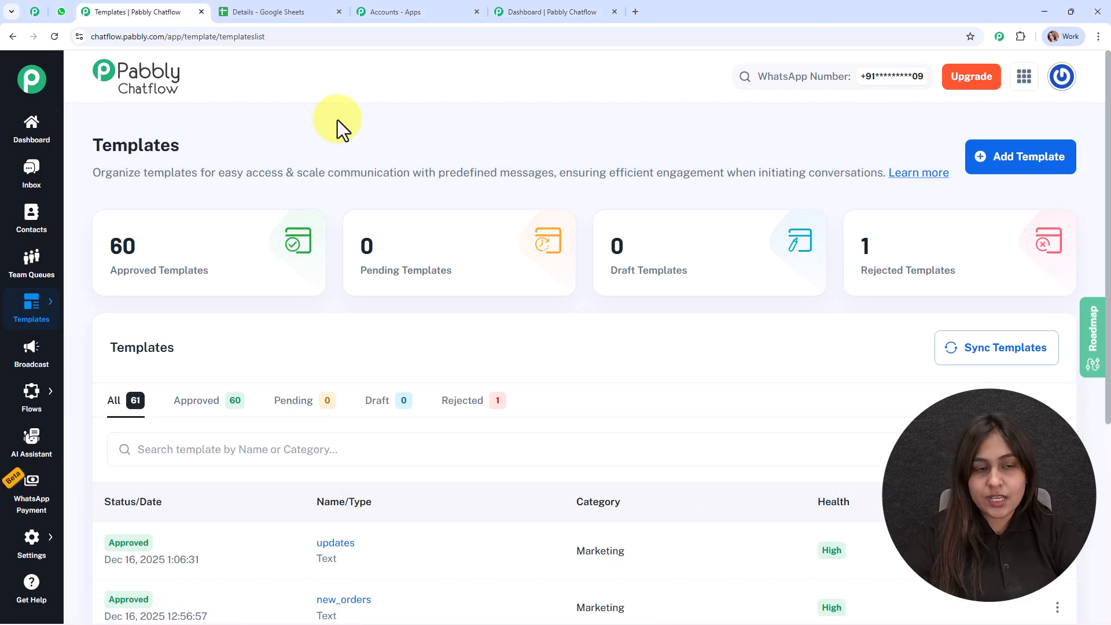
pyautogui.moveTo(75, 134); pyautogui.dragTo(258, 138)
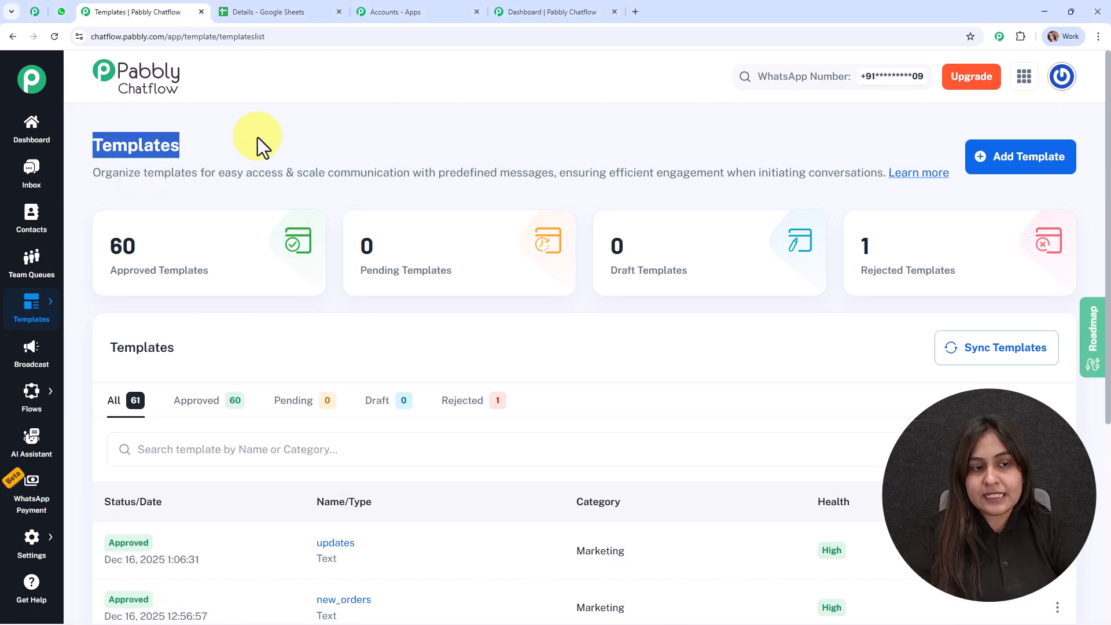
pyautogui.click(408, 137)
pyautogui.scroll(-4, 449, 348)
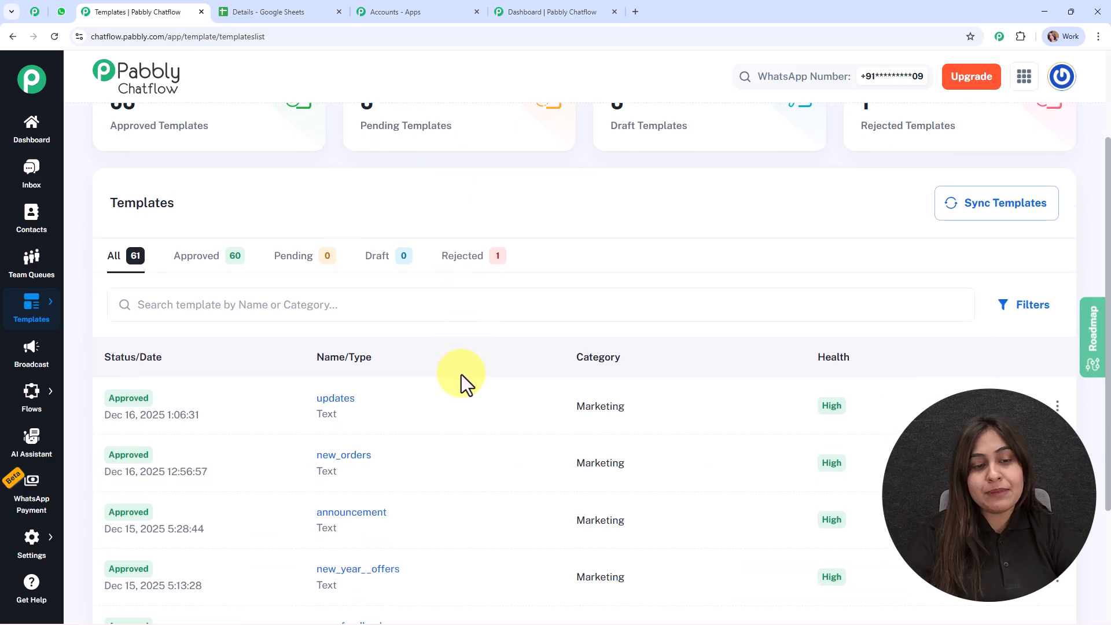
pyautogui.scroll(-1, 460, 376)
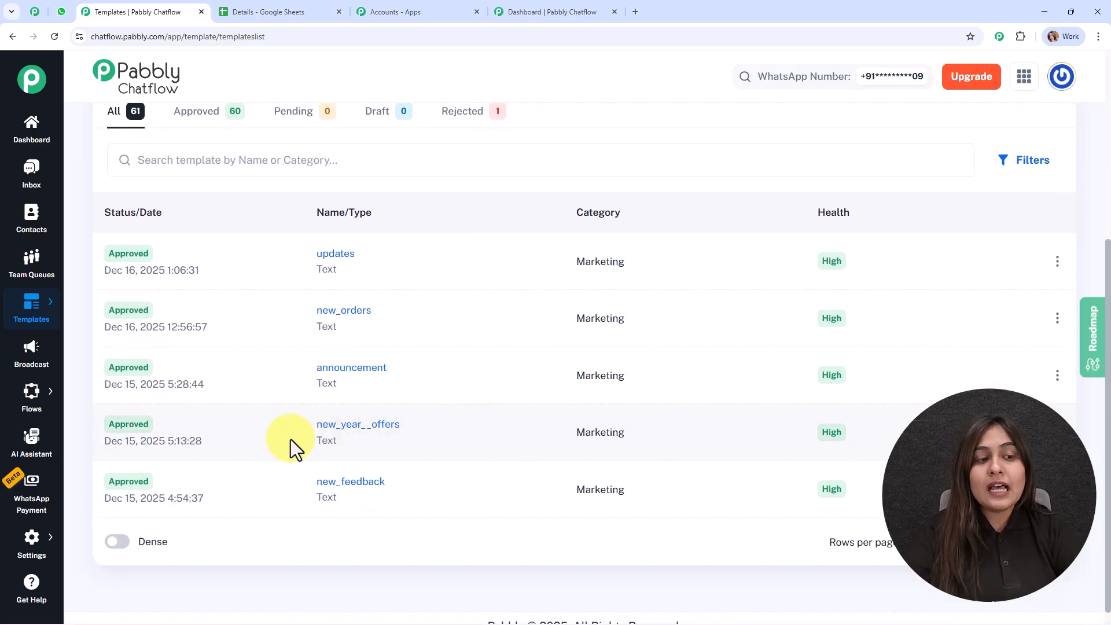
pyautogui.moveTo(172, 263)
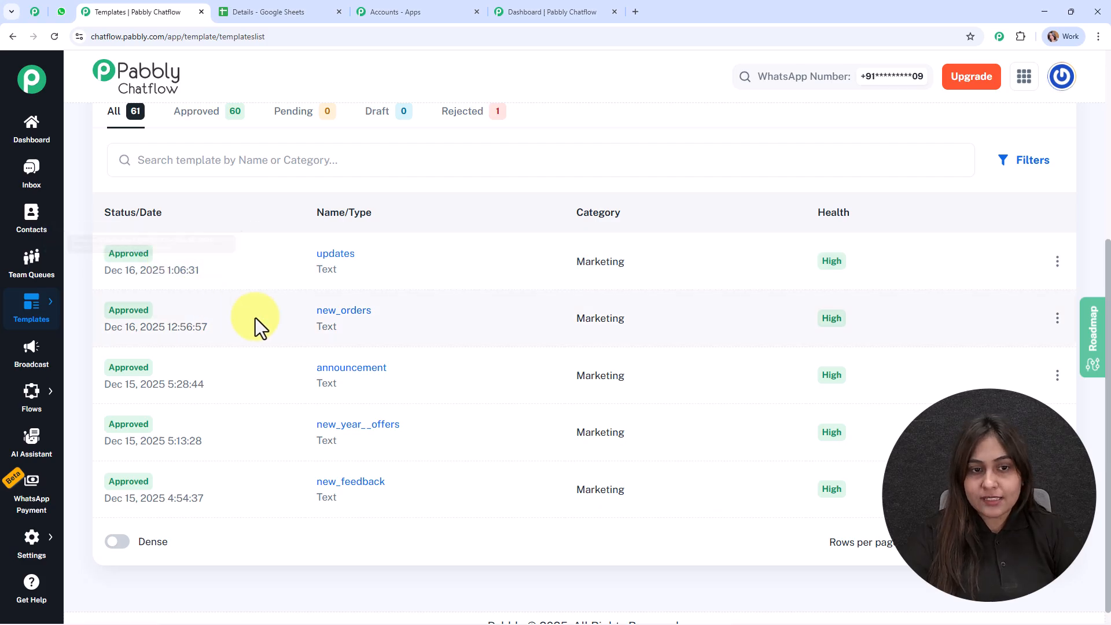
# - Open the new template form, examine its type, header, footer and interactive action fields, and return to the template list
pyautogui.scroll(4, 350, 392)
pyautogui.scroll(1, 404, 131)
pyautogui.click(1021, 157)
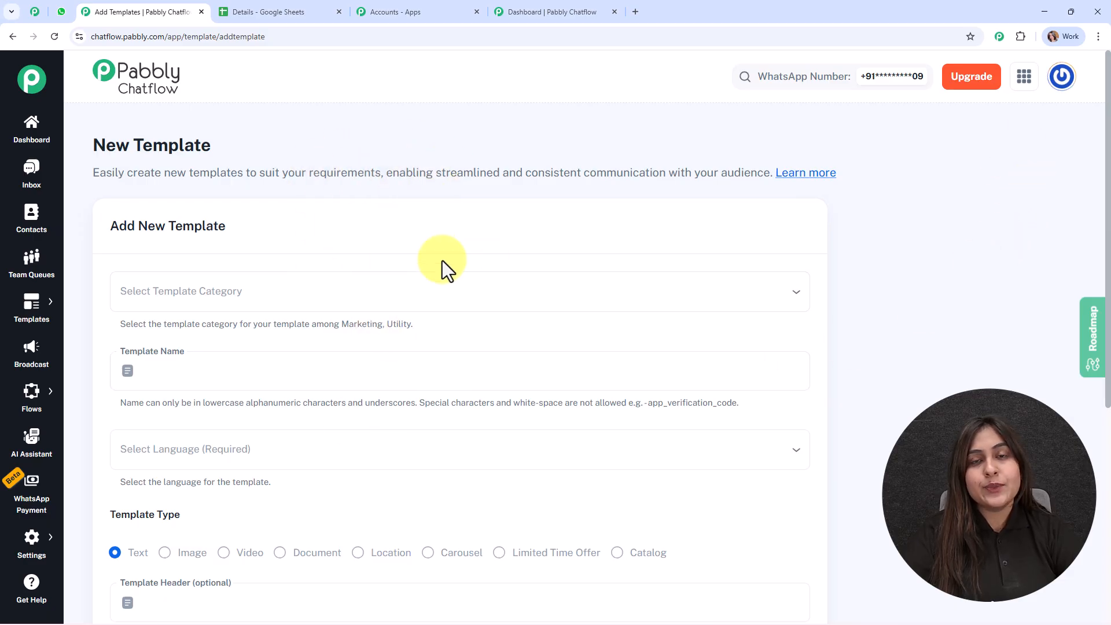
pyautogui.scroll(-6, 443, 342)
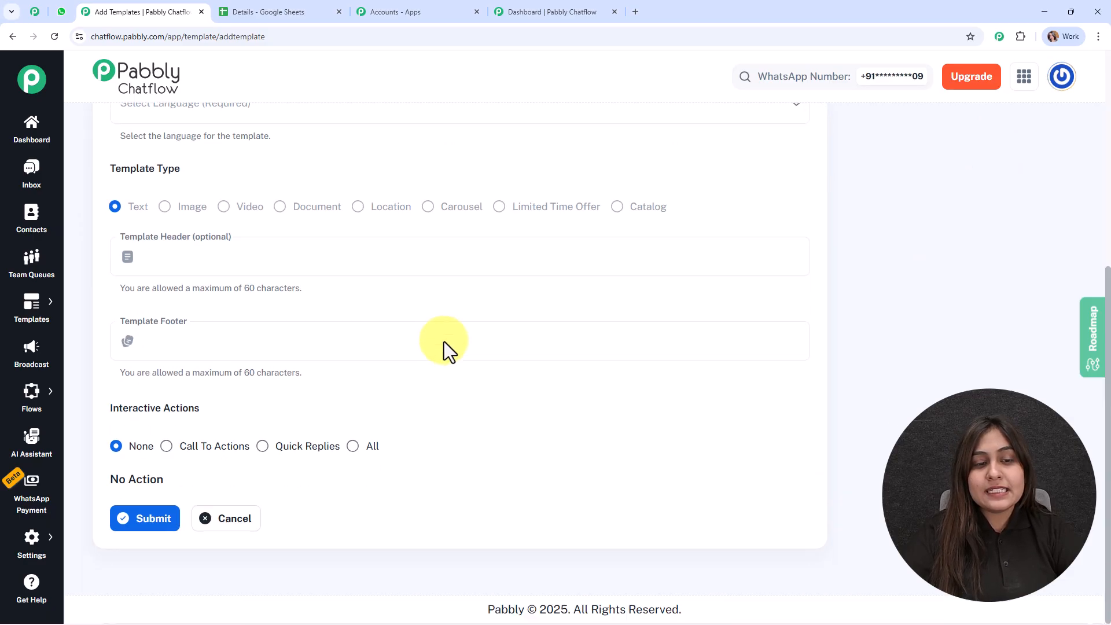
pyautogui.click(444, 341)
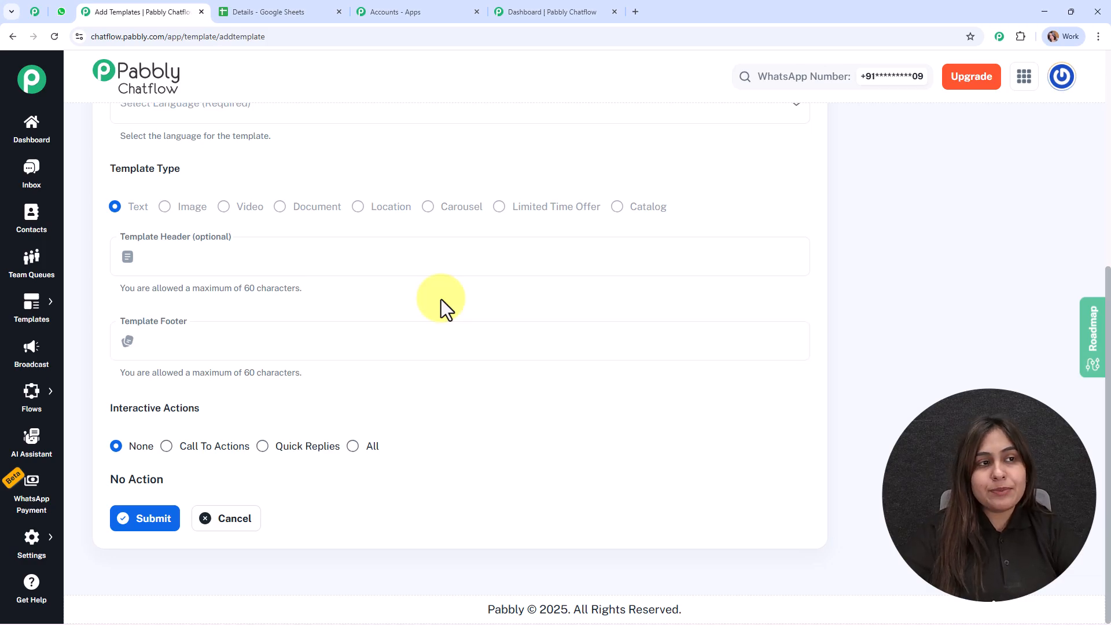
pyautogui.click(12, 37)
# - Preview the message content of the "updates" template and close the preview
pyautogui.scroll(-2, 313, 355)
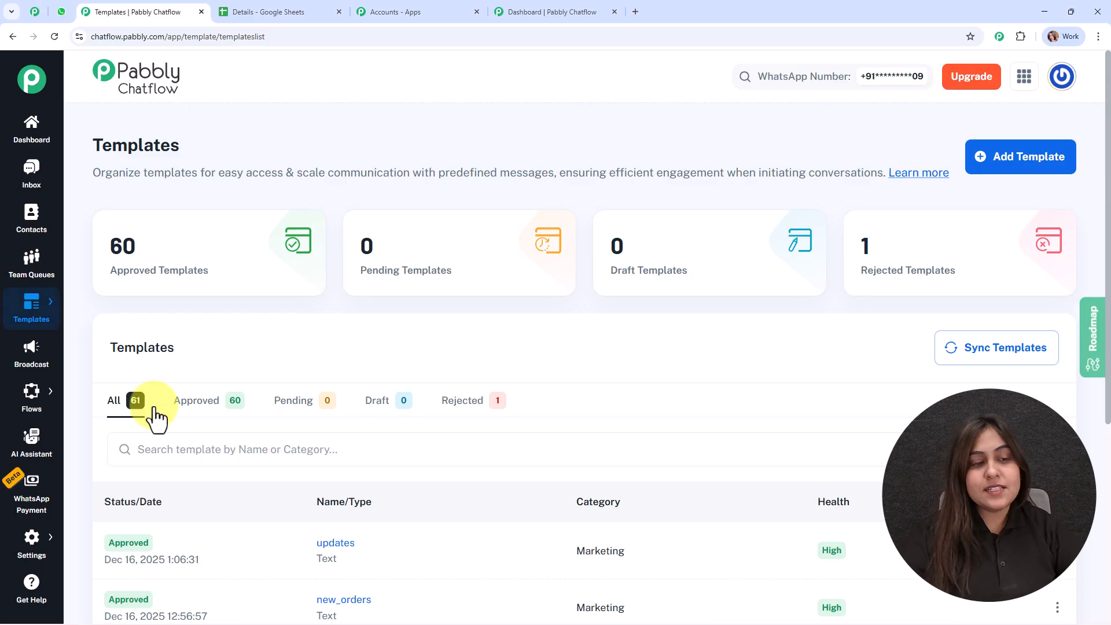
pyautogui.scroll(-4, 125, 270)
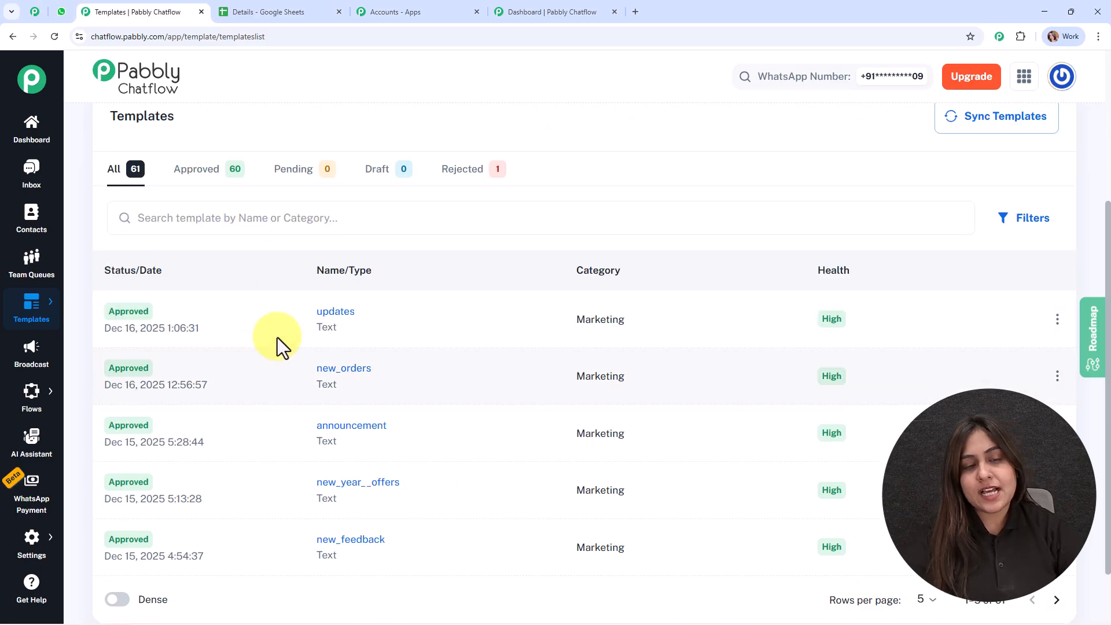
pyautogui.click(334, 313)
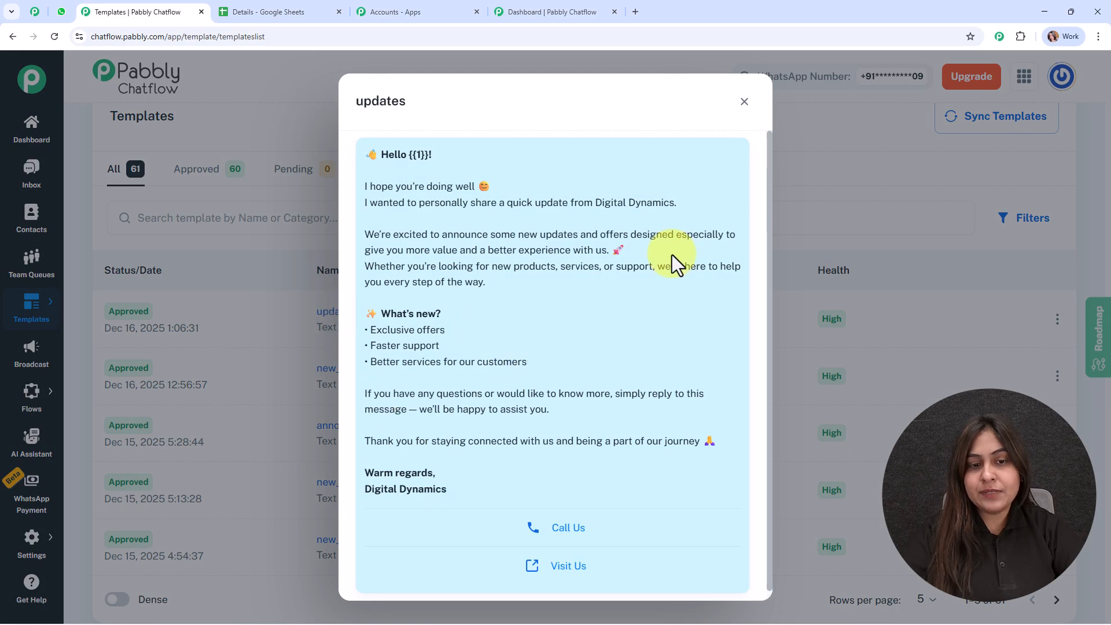
pyautogui.scroll(-1, 661, 349)
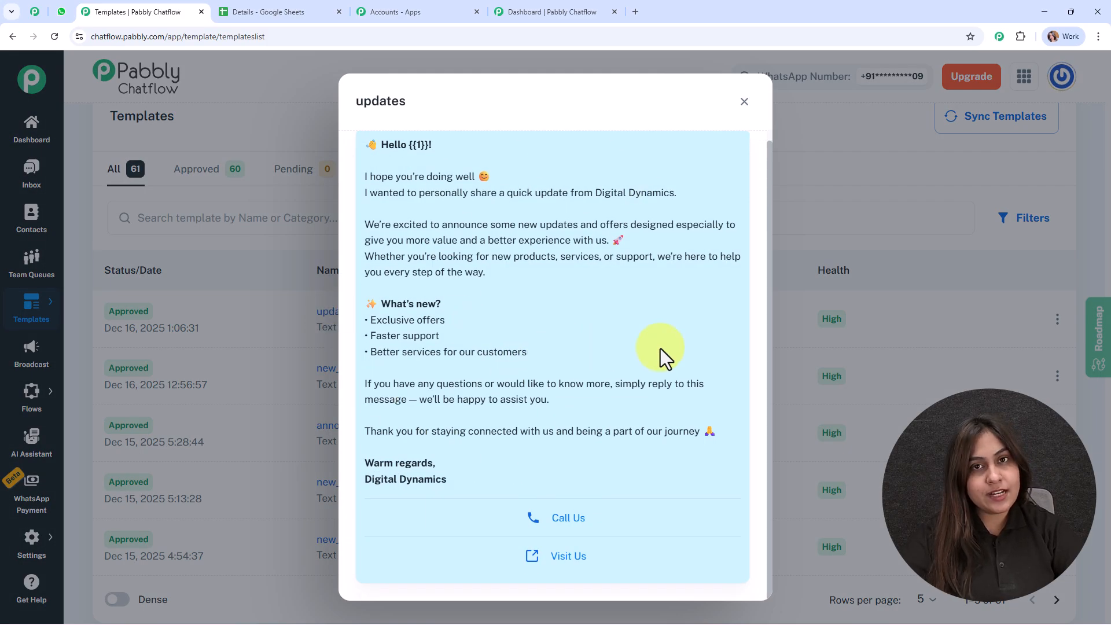
pyautogui.click(745, 102)
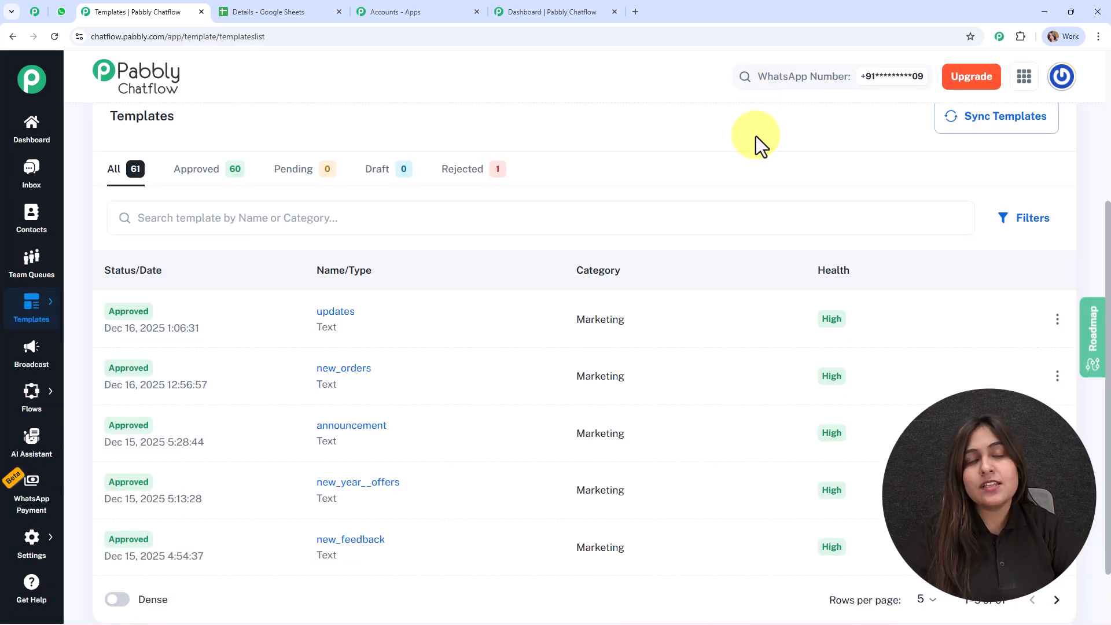
pyautogui.scroll(3, 757, 147)
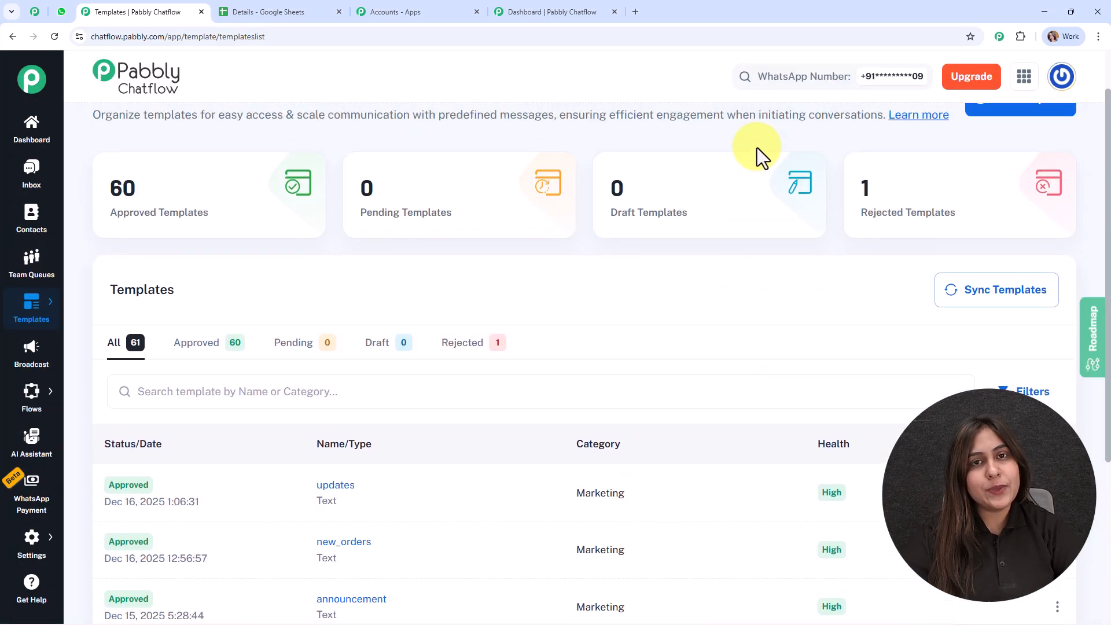
pyautogui.moveTo(752, 173)
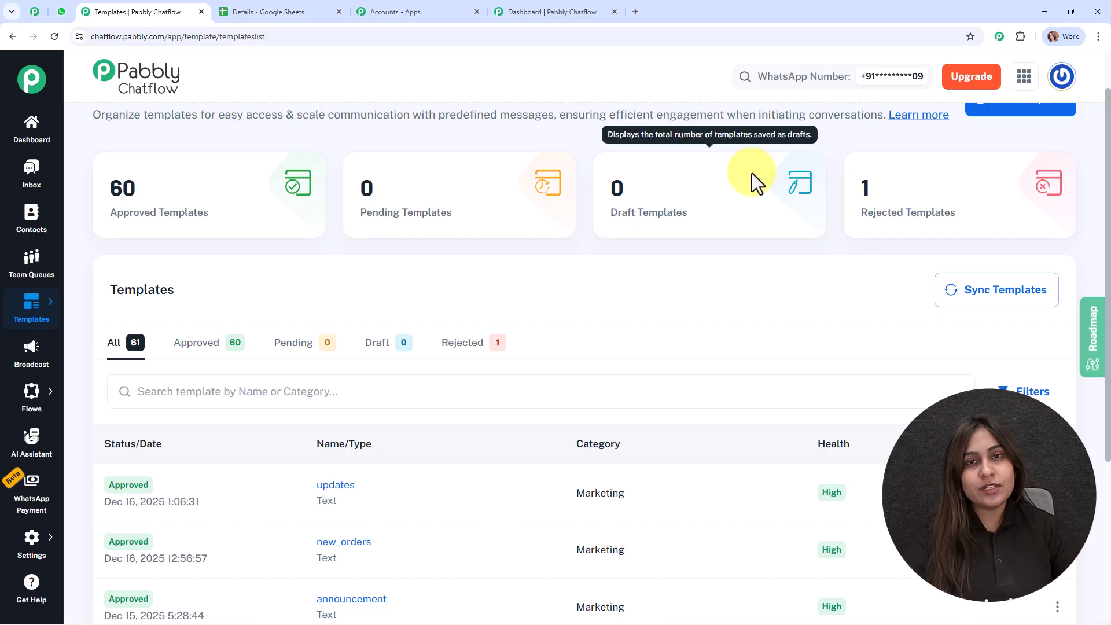
pyautogui.scroll(1, 752, 173)
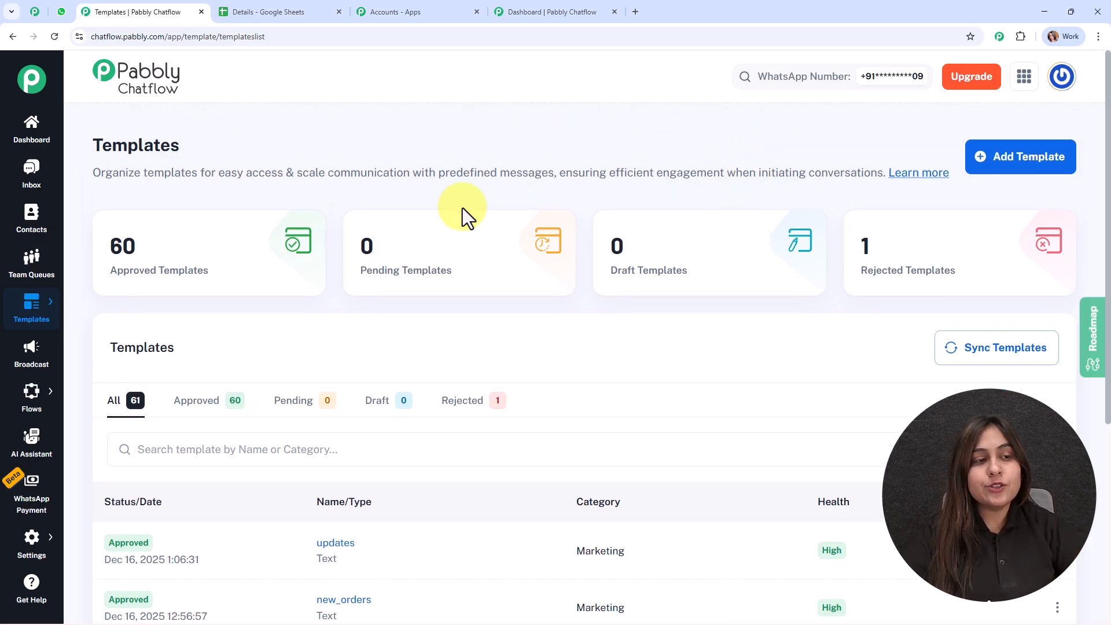
# - Go to the Broadcast section and review the existing WhatsApp campaigns
pyautogui.scroll(-3, 35, 356)
pyautogui.click(32, 353)
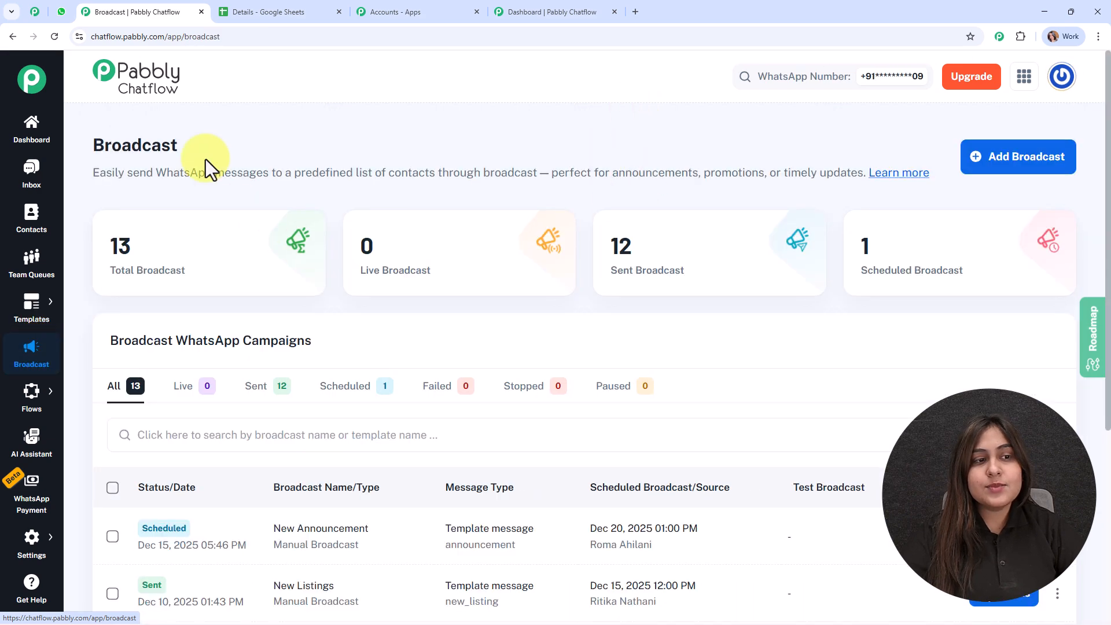
pyautogui.scroll(-5, 367, 262)
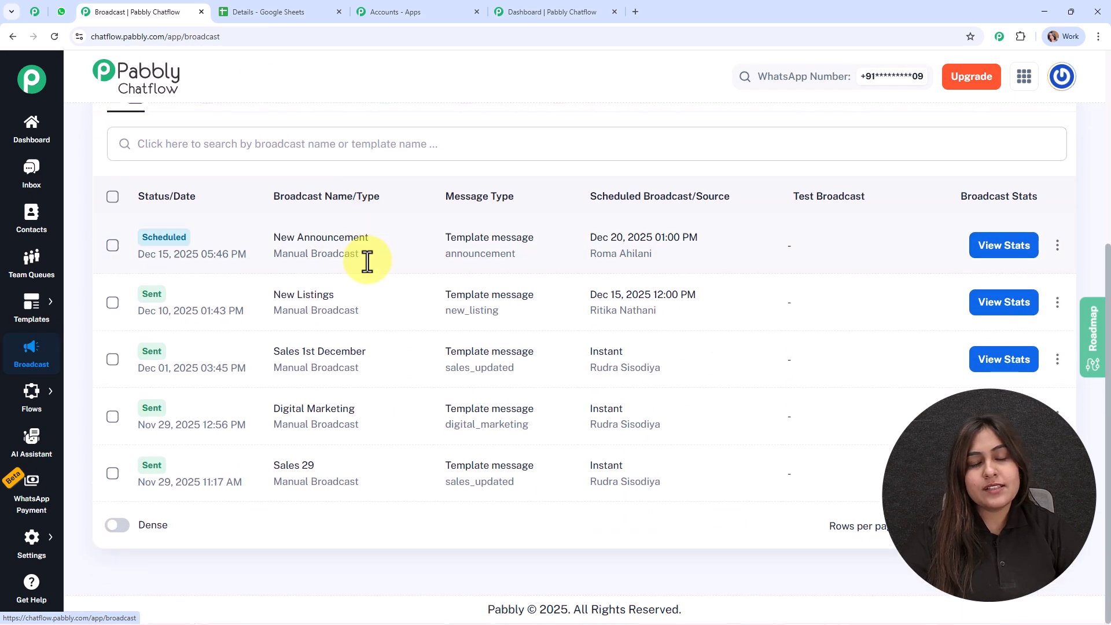
pyautogui.scroll(3, 367, 262)
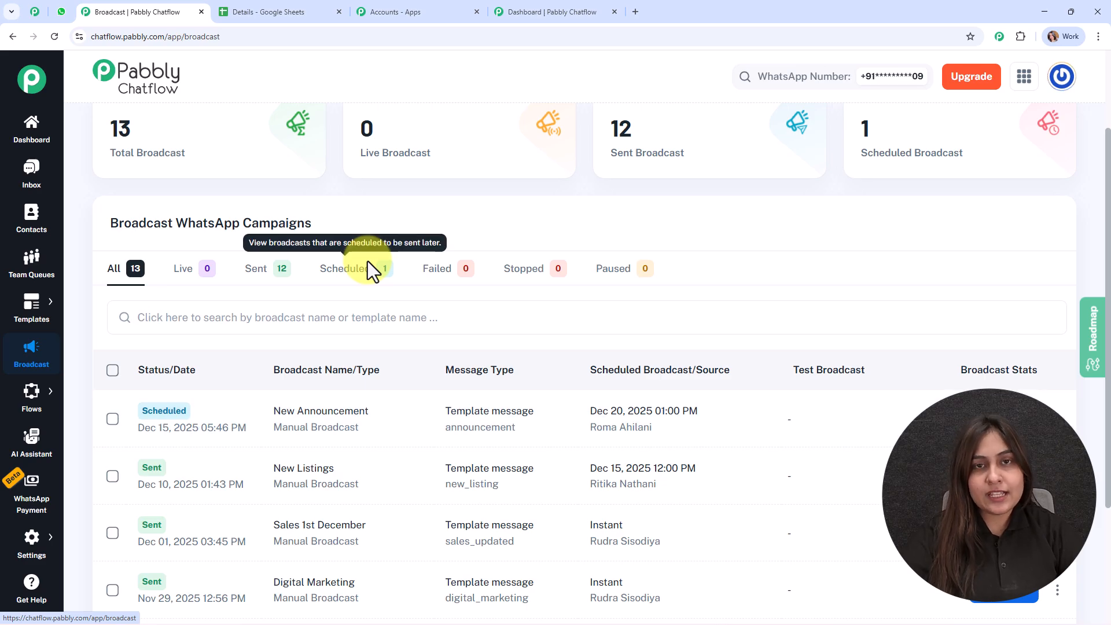
pyautogui.scroll(2, 367, 261)
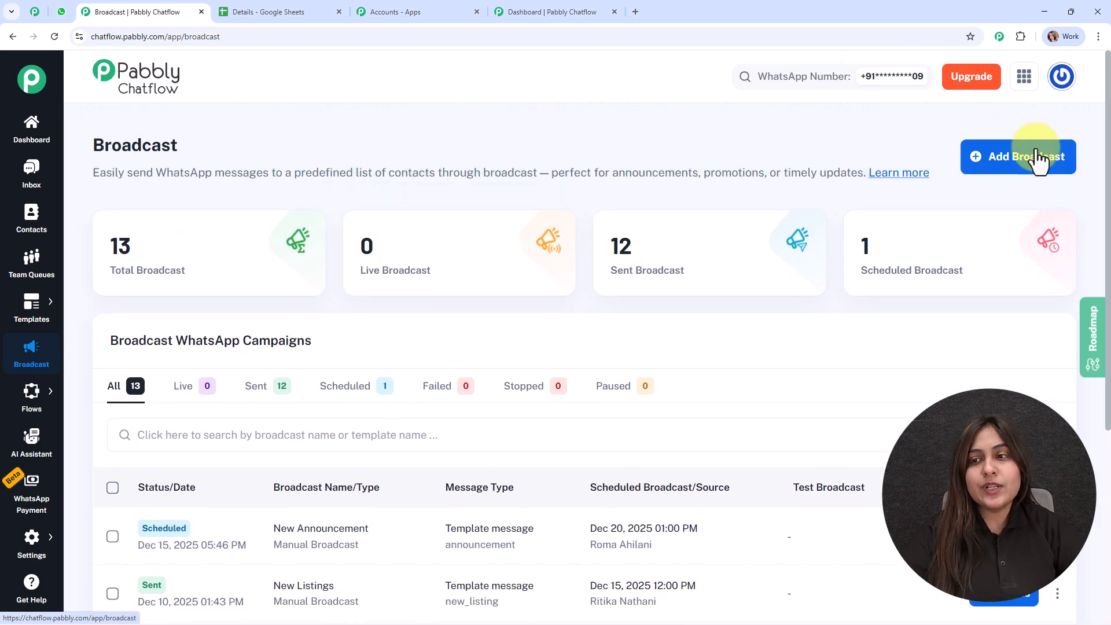
# - Start a new WhatsApp broadcast and choose Broadcast Campaign as the broadcast type
pyautogui.click(1037, 160)
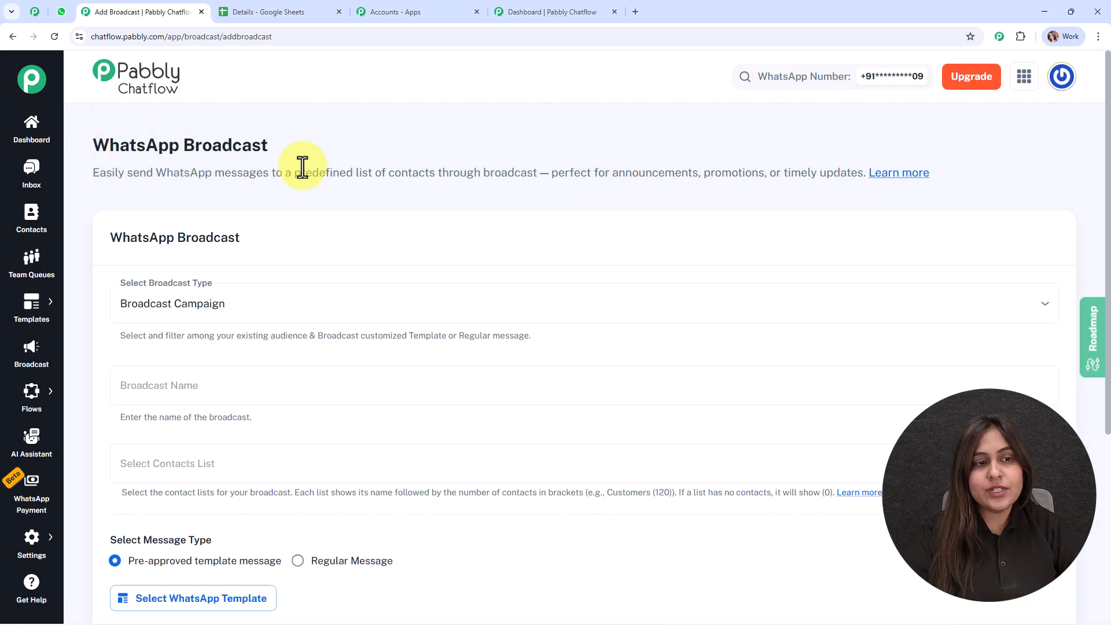
pyautogui.scroll(-2, 401, 240)
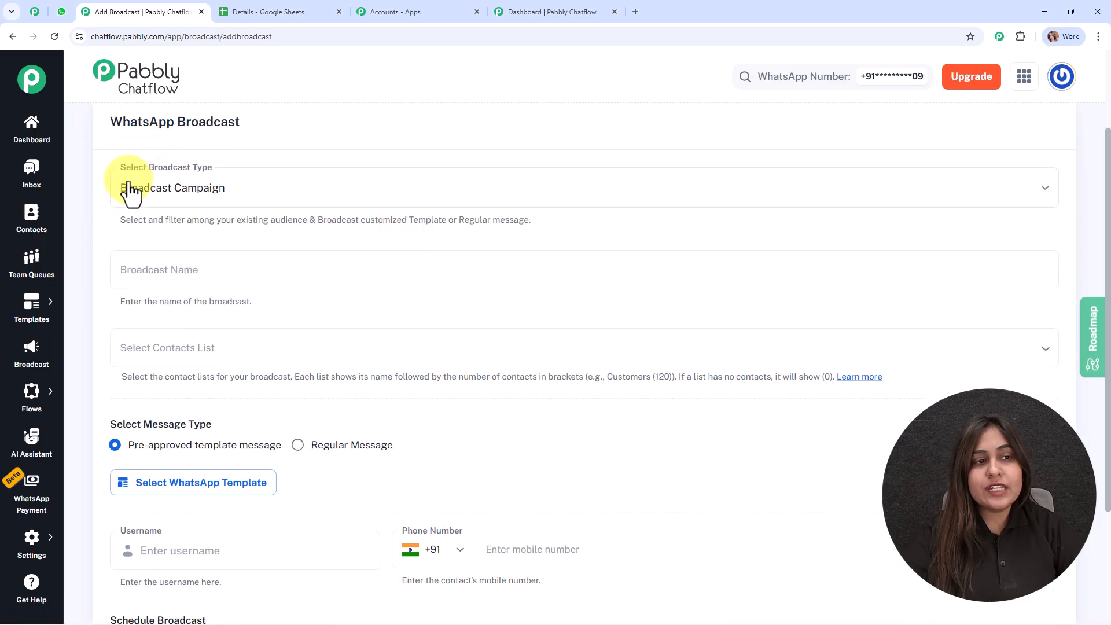
pyautogui.click(295, 193)
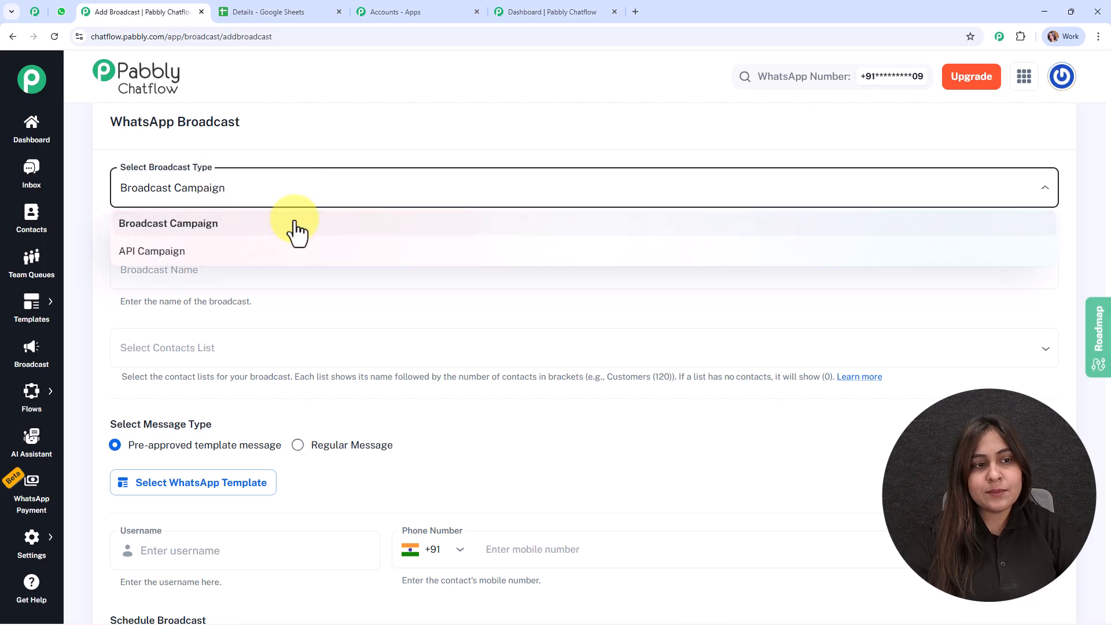
pyautogui.click(226, 242)
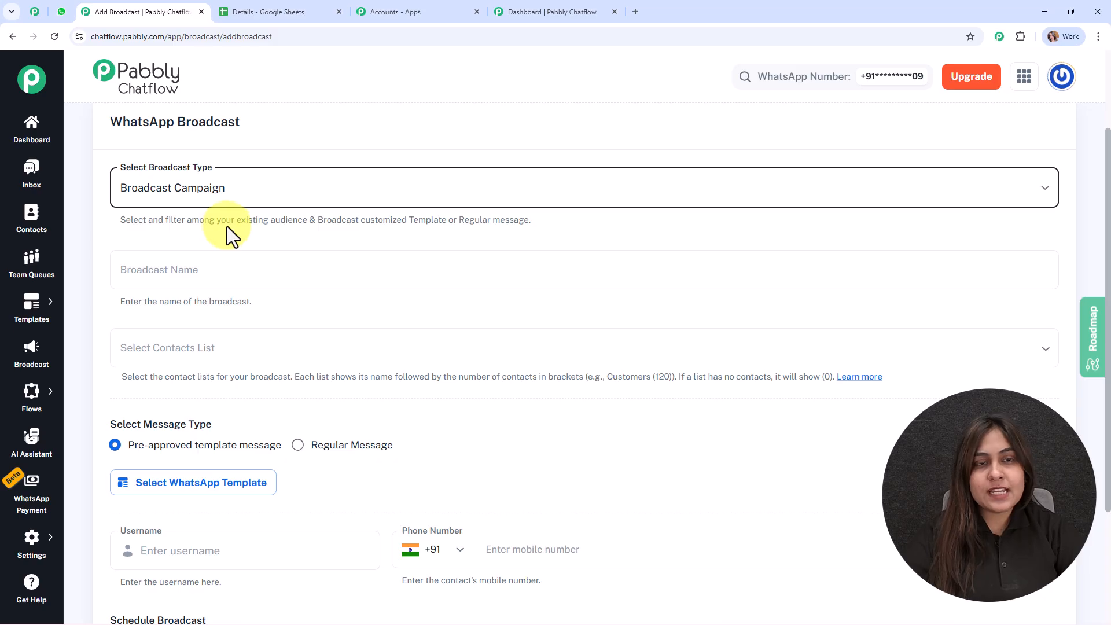
pyautogui.click(224, 186)
pyautogui.click(234, 227)
# - Name the broadcast "new update"
pyautogui.scroll(-3, 224, 136)
pyautogui.scroll(2, 223, 181)
pyautogui.click(223, 226)
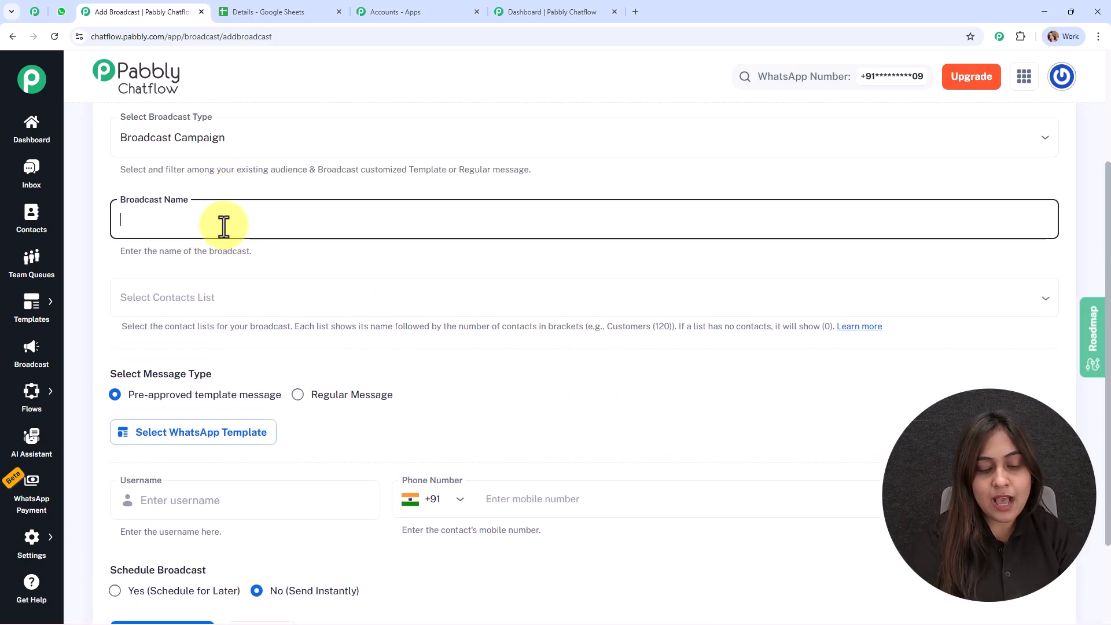
pyautogui.write('new update')
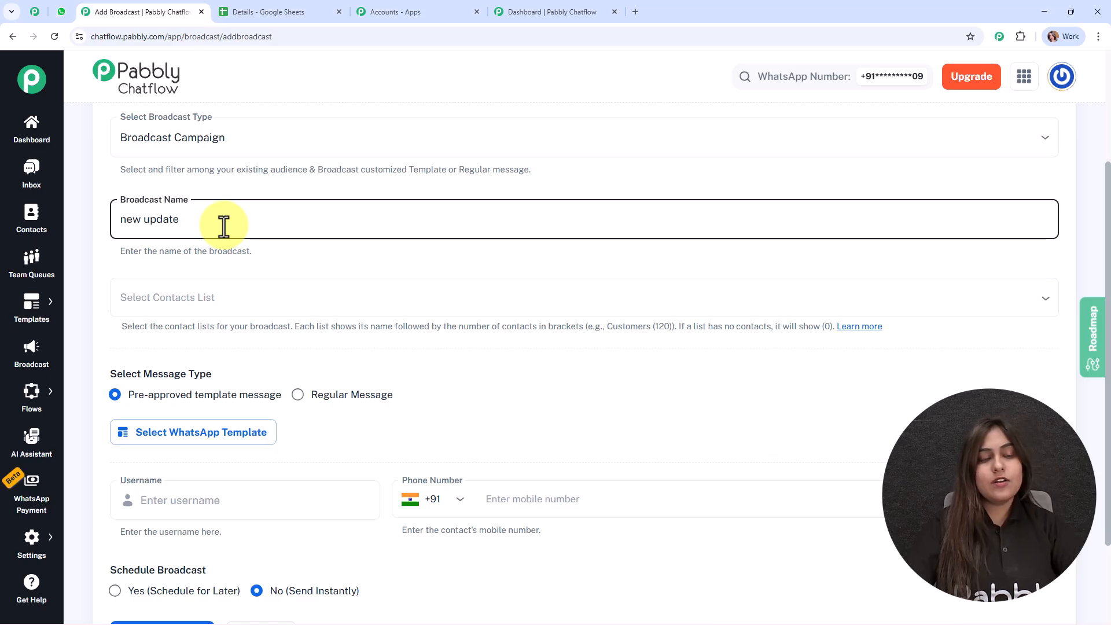
pyautogui.scroll(-1, 260, 255)
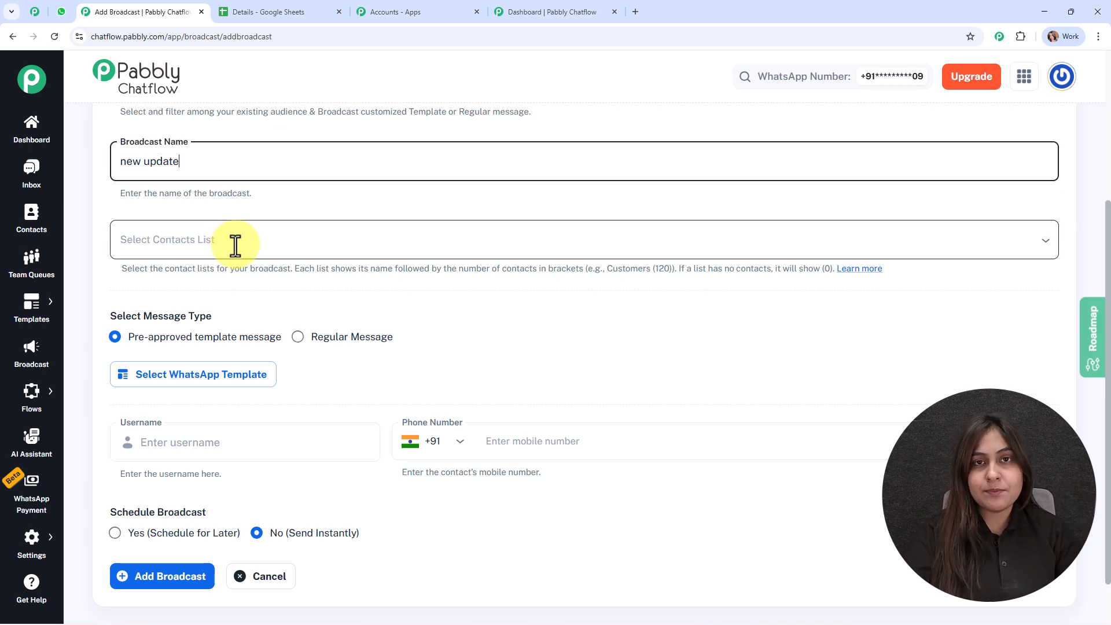
# - Review the contact data in the Details spreadsheet in Google Sheets at 125% zoom and return to the broadcast form
pyautogui.click(233, 11)
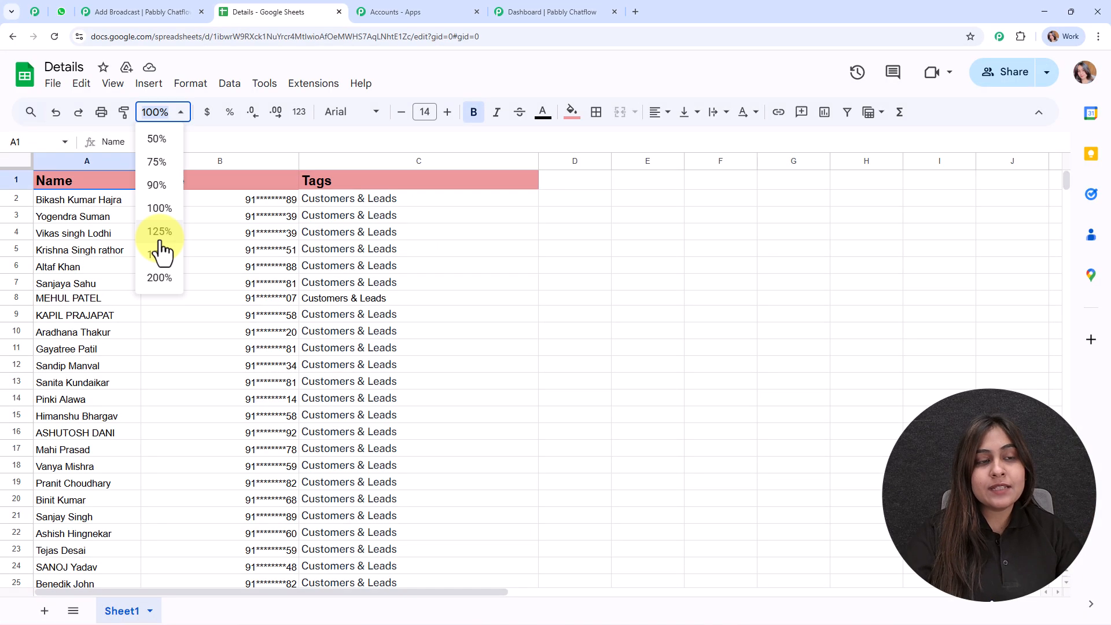
pyautogui.click(155, 232)
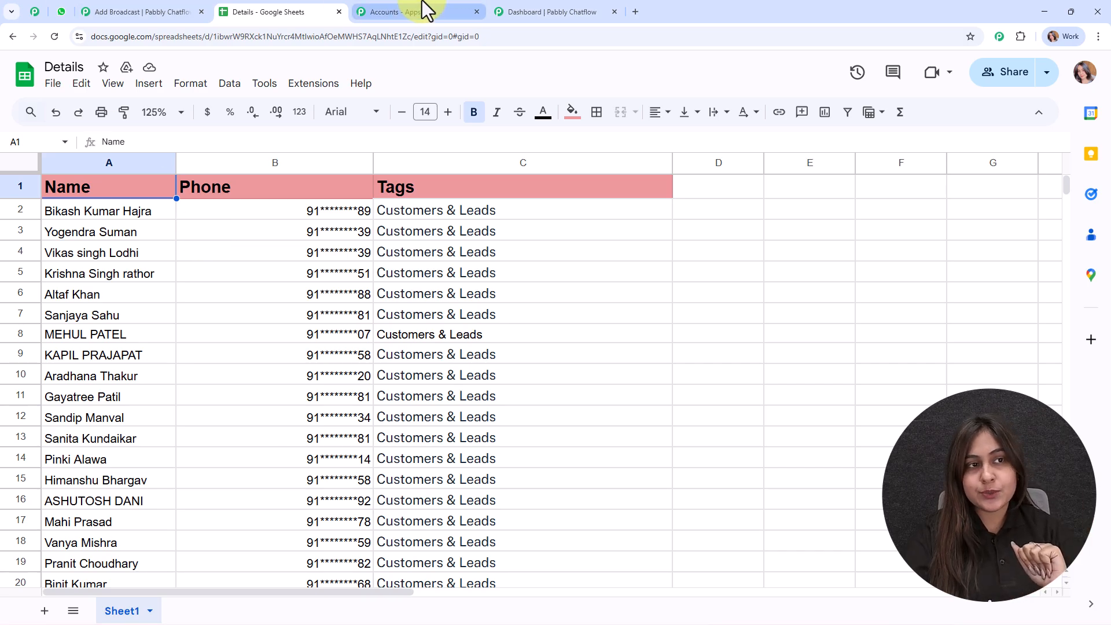
pyautogui.click(179, 11)
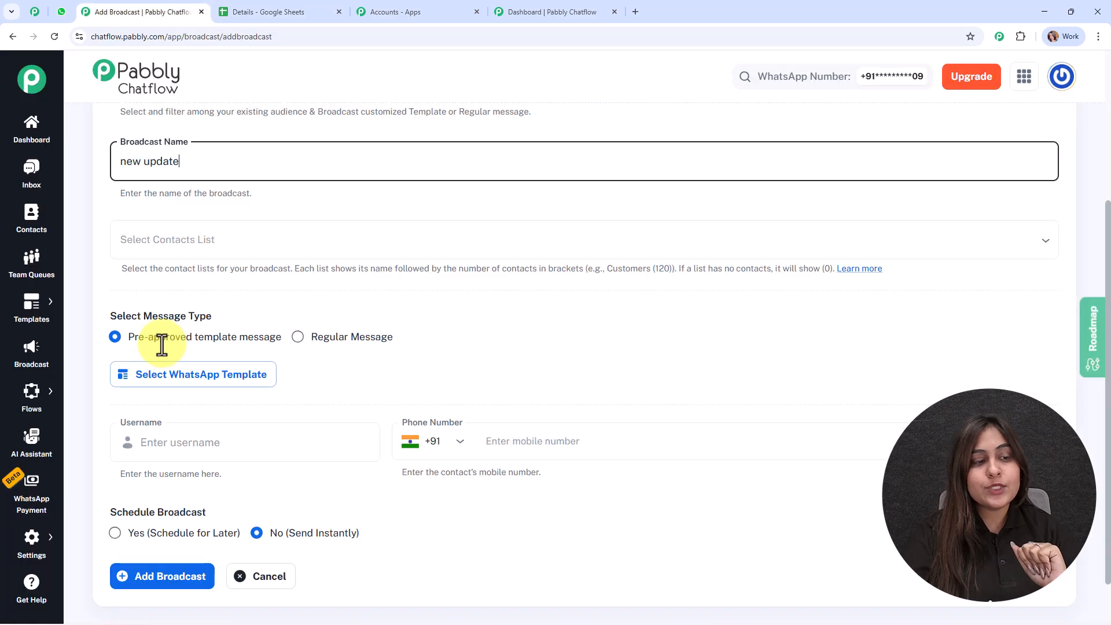
# - Open the Contacts section in a separate browser tab and review the existing contact lists
pyautogui.rightClick(32, 212)
pyautogui.click(70, 223)
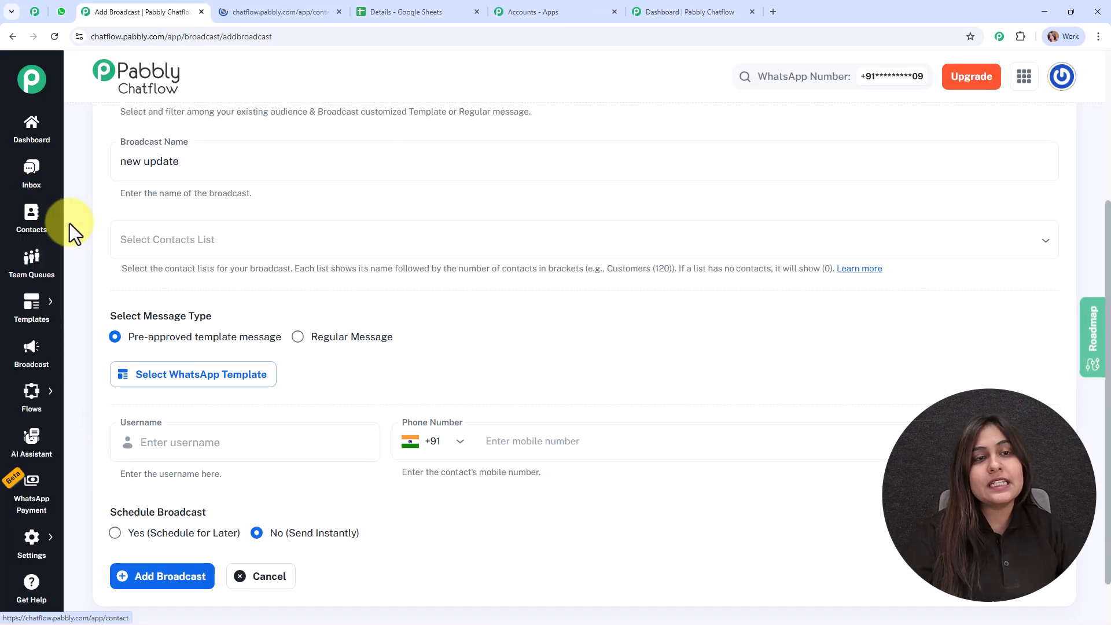
pyautogui.hotkey('ctrl', 'Tab')
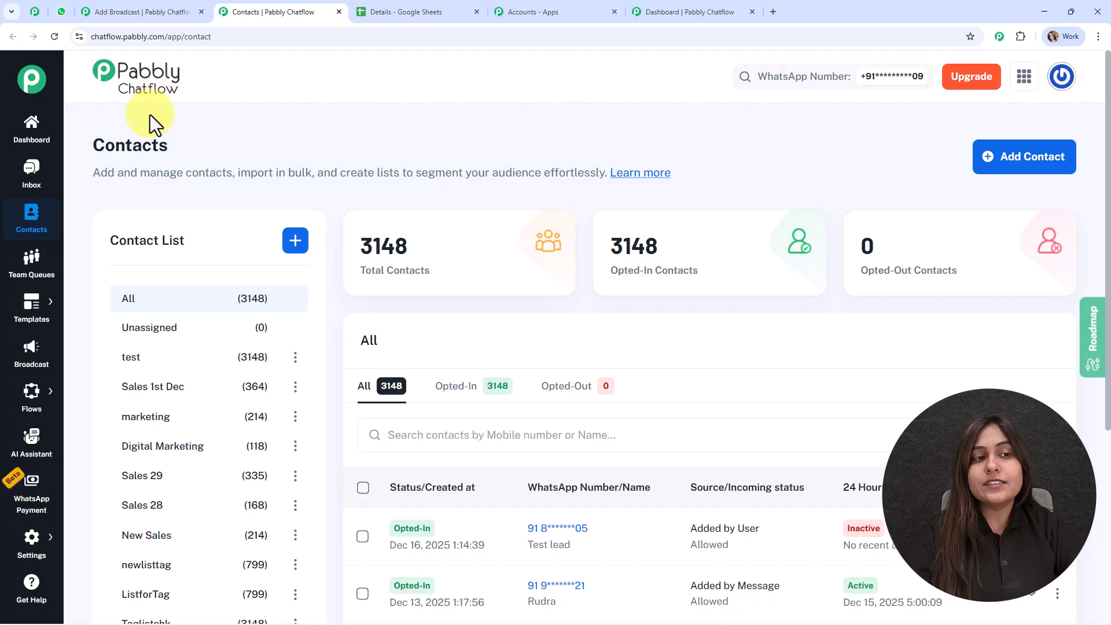
pyautogui.scroll(-3, 332, 193)
pyautogui.scroll(1, 218, 261)
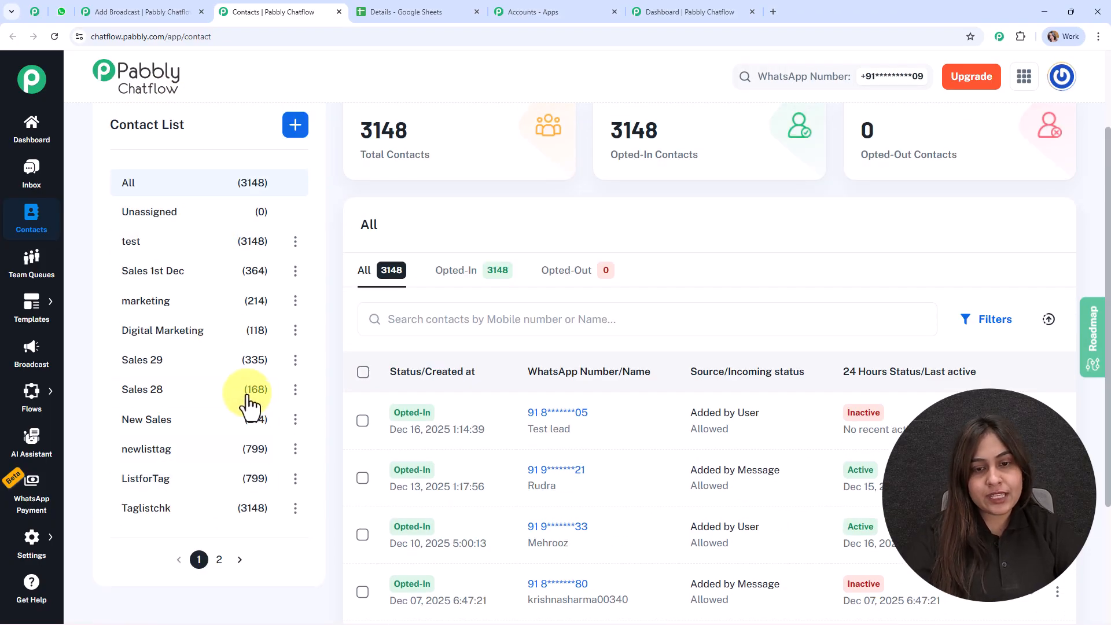
pyautogui.scroll(2, 342, 197)
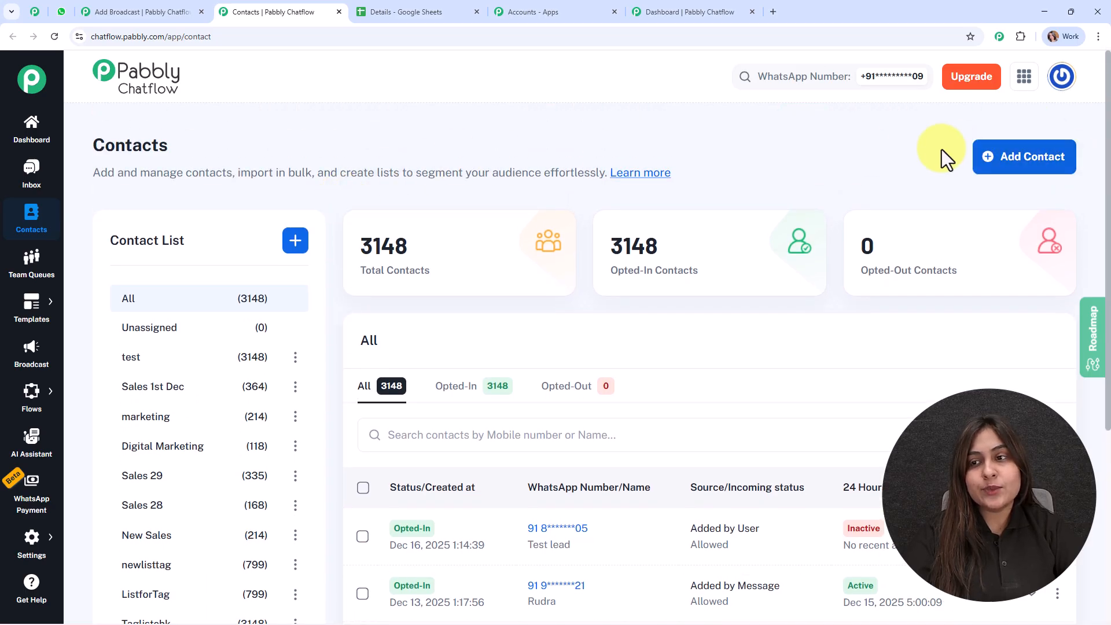
# - Open the bulk contact import form and look up the download formats for the Details spreadsheet in Google Sheets
pyautogui.click(1030, 165)
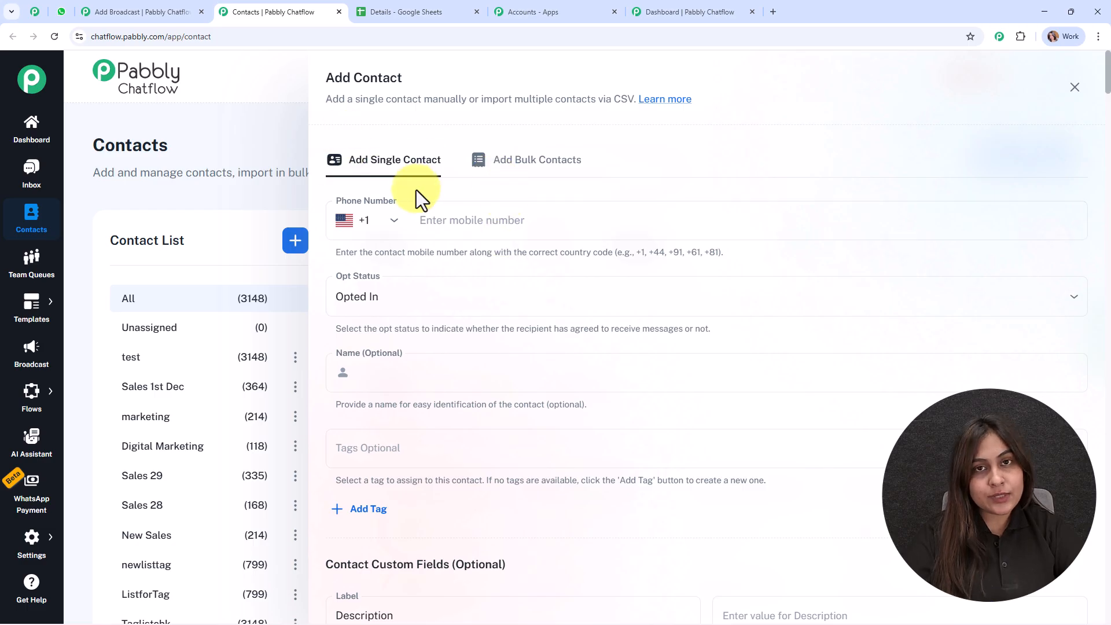
pyautogui.click(533, 164)
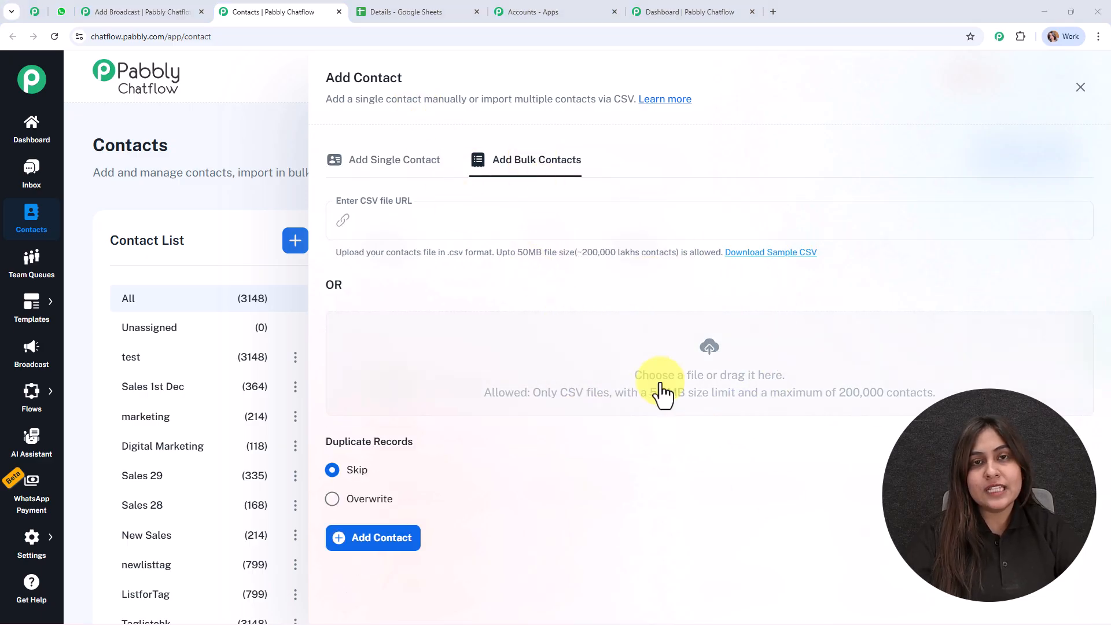
pyautogui.click(419, 7)
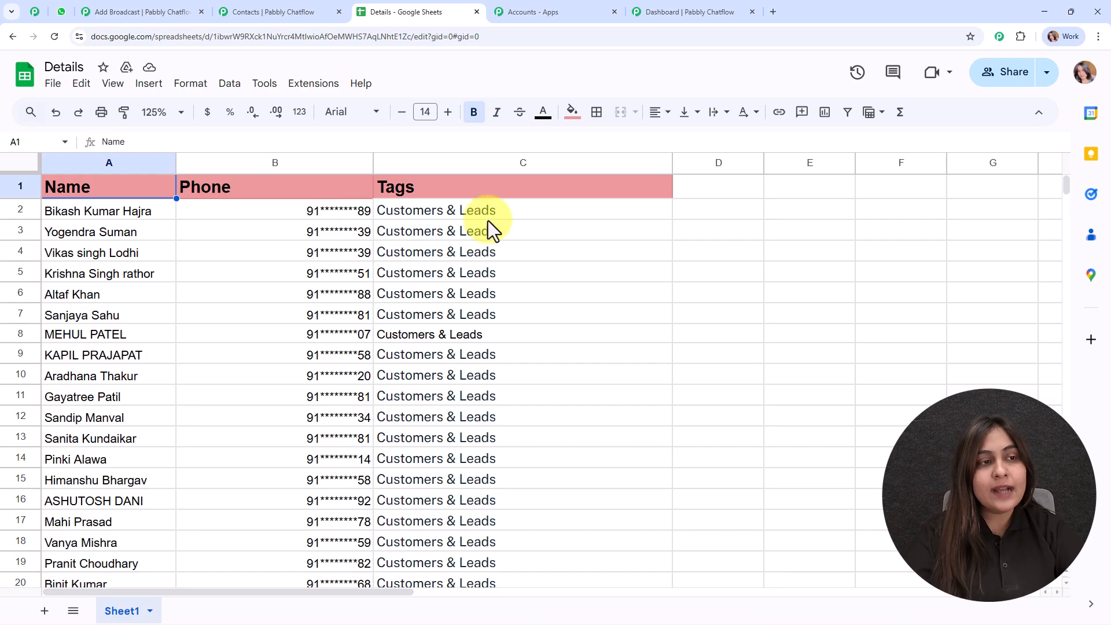
pyautogui.click(52, 84)
pyautogui.moveTo(116, 269)
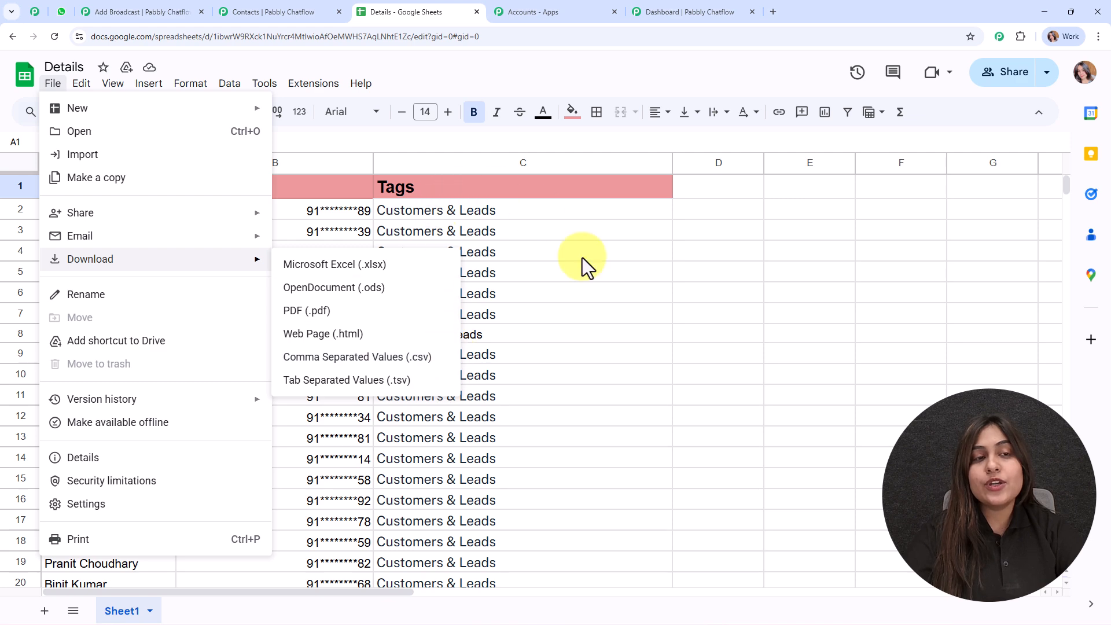
# - Return to the bulk contact import form, inspect its CSV file selection, and close the form without importing
pyautogui.click(265, 12)
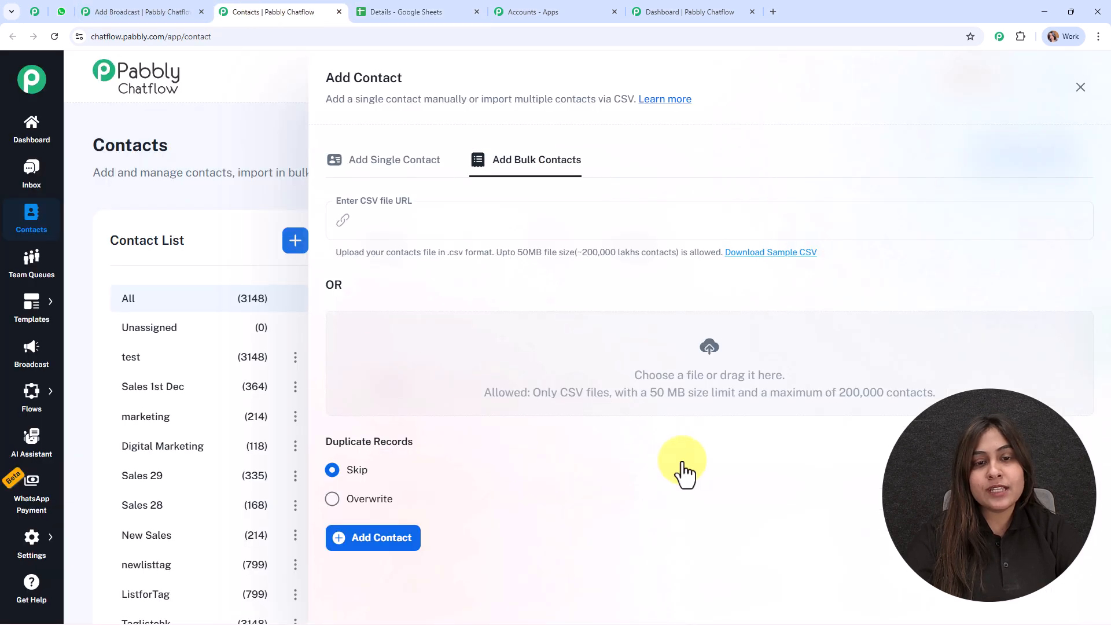
pyautogui.click(713, 350)
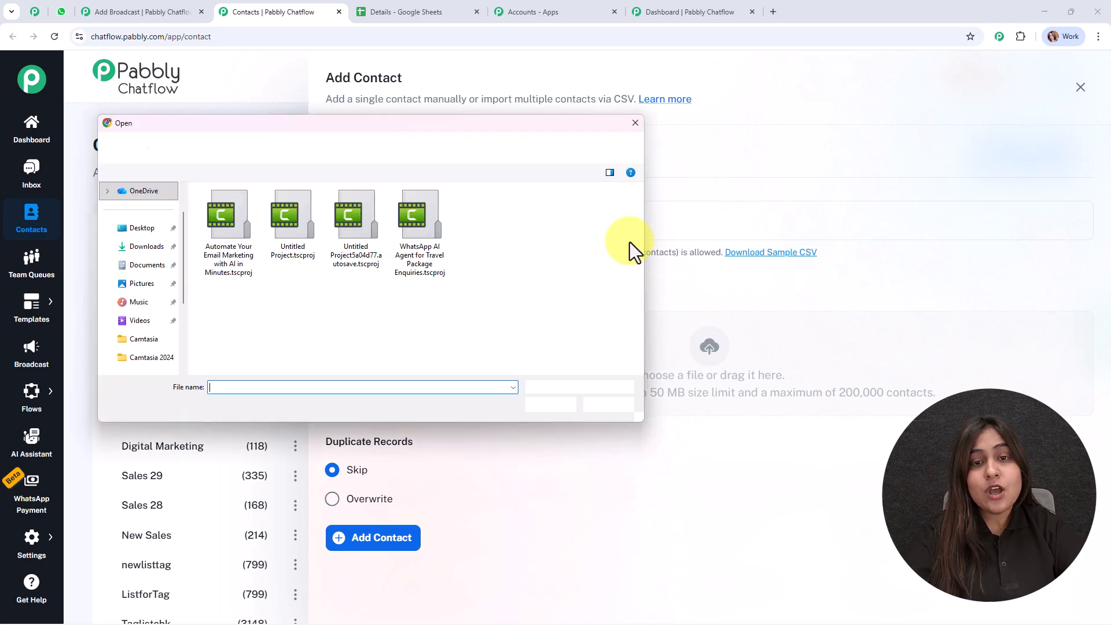
pyautogui.click(634, 117)
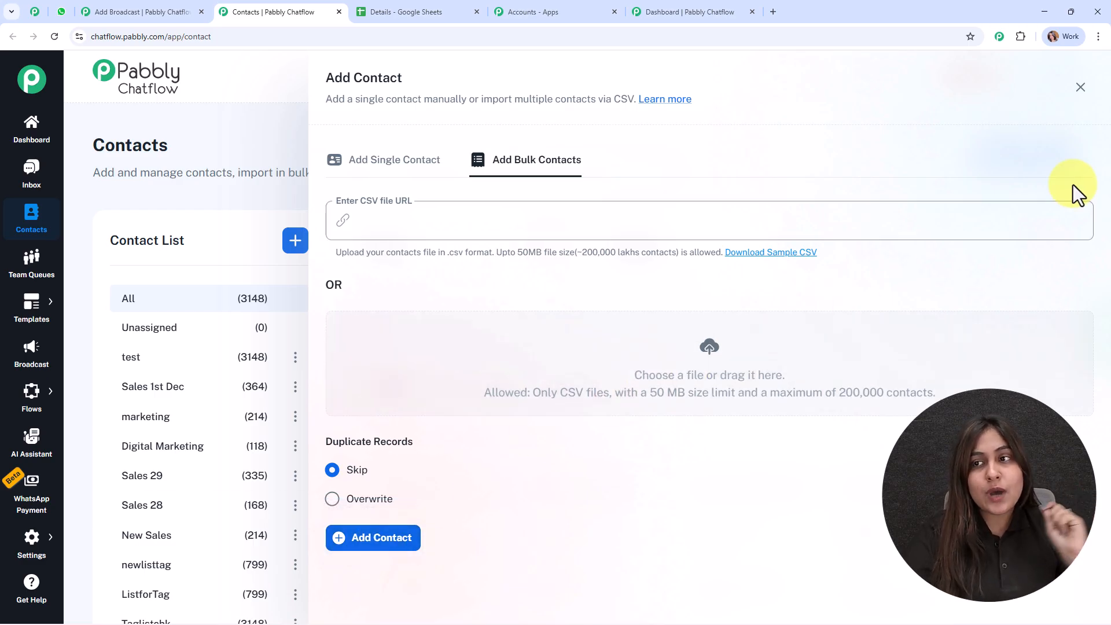
pyautogui.click(1080, 88)
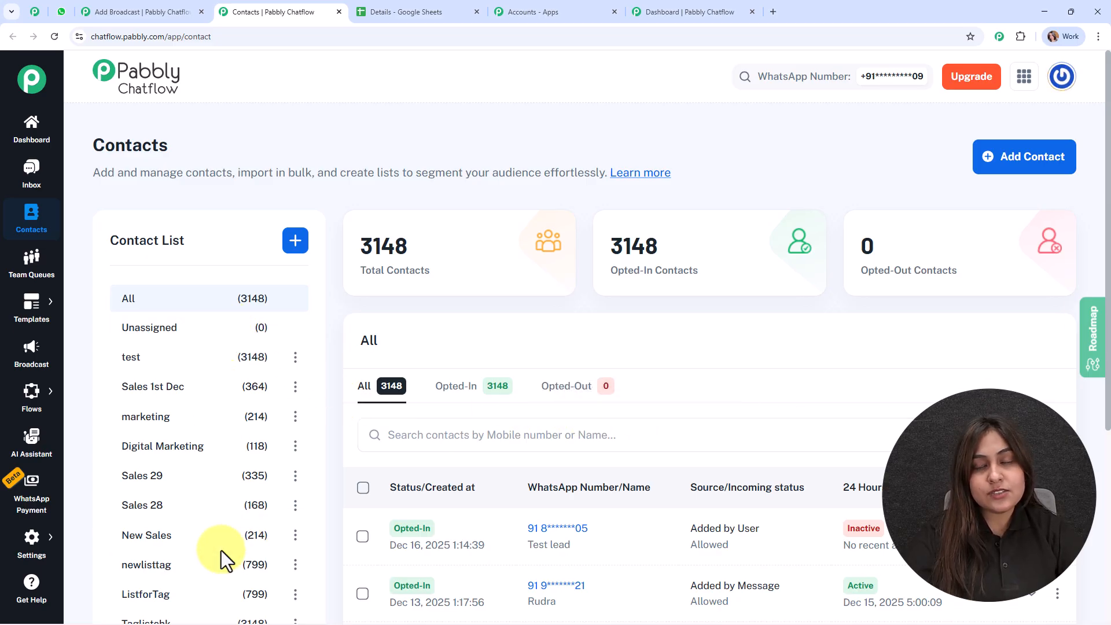
# - Return to the broadcast form and select the "test" contact list as its audience
pyautogui.click(81, 3)
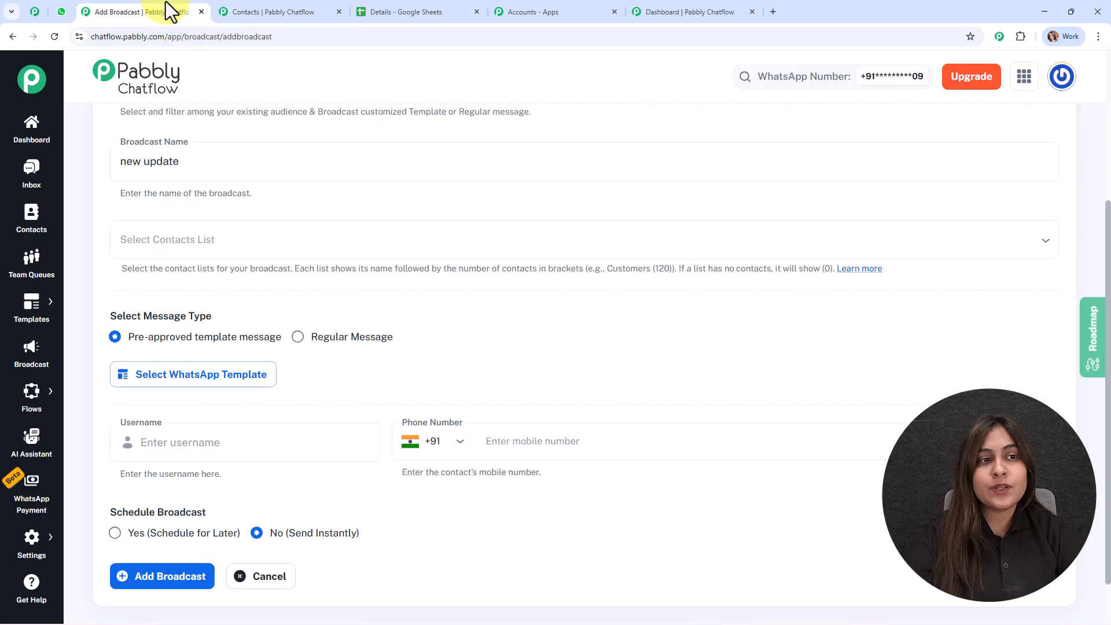
pyautogui.click(331, 249)
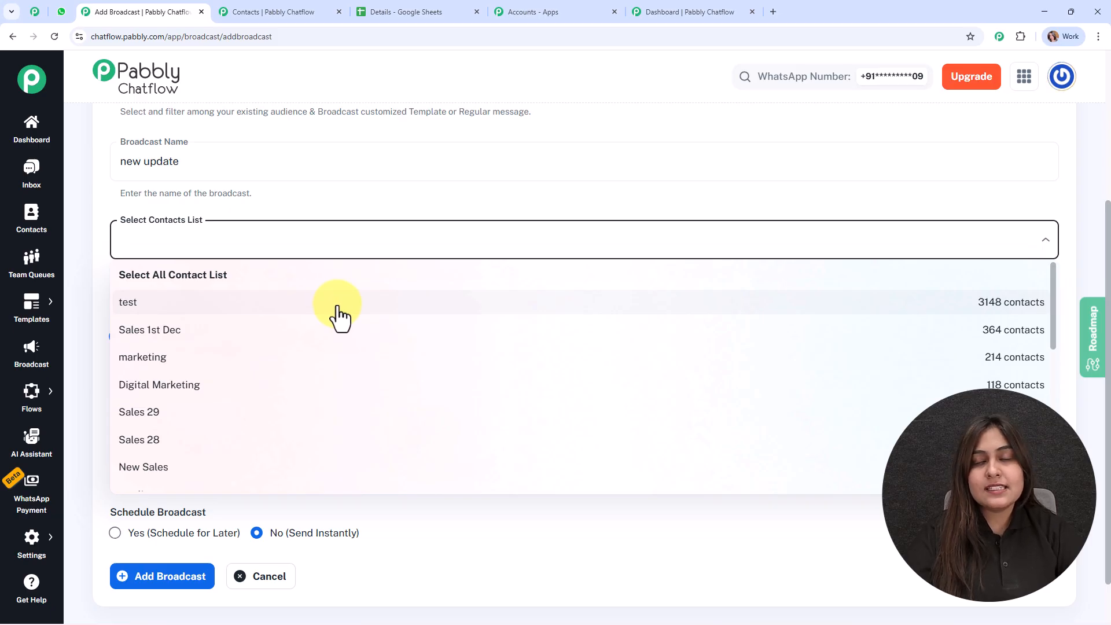
pyautogui.click(339, 304)
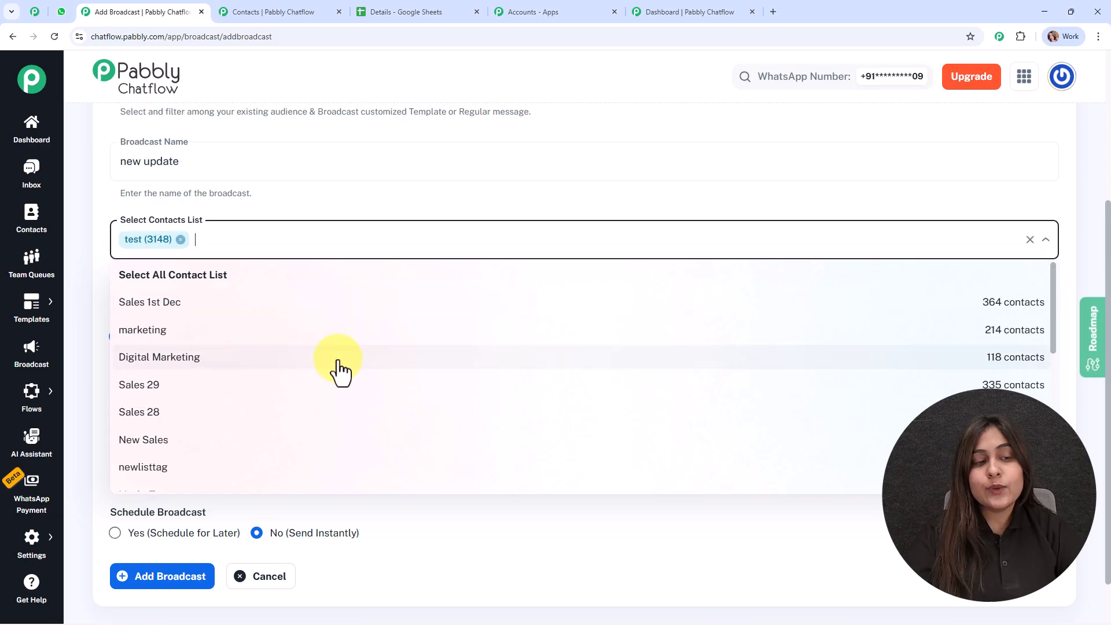
# - Add the Digital Marketing and Sales 28 contact lists to the broadcast and remove them again
pyautogui.click(339, 359)
pyautogui.click(327, 388)
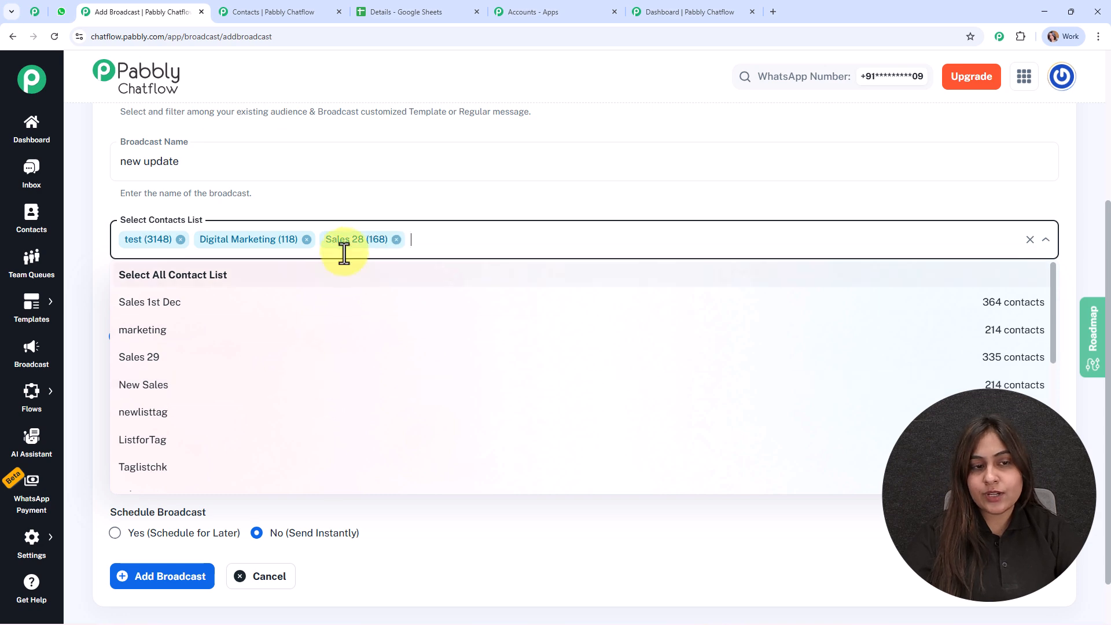
pyautogui.click(307, 239)
pyautogui.click(271, 239)
pyautogui.click(133, 173)
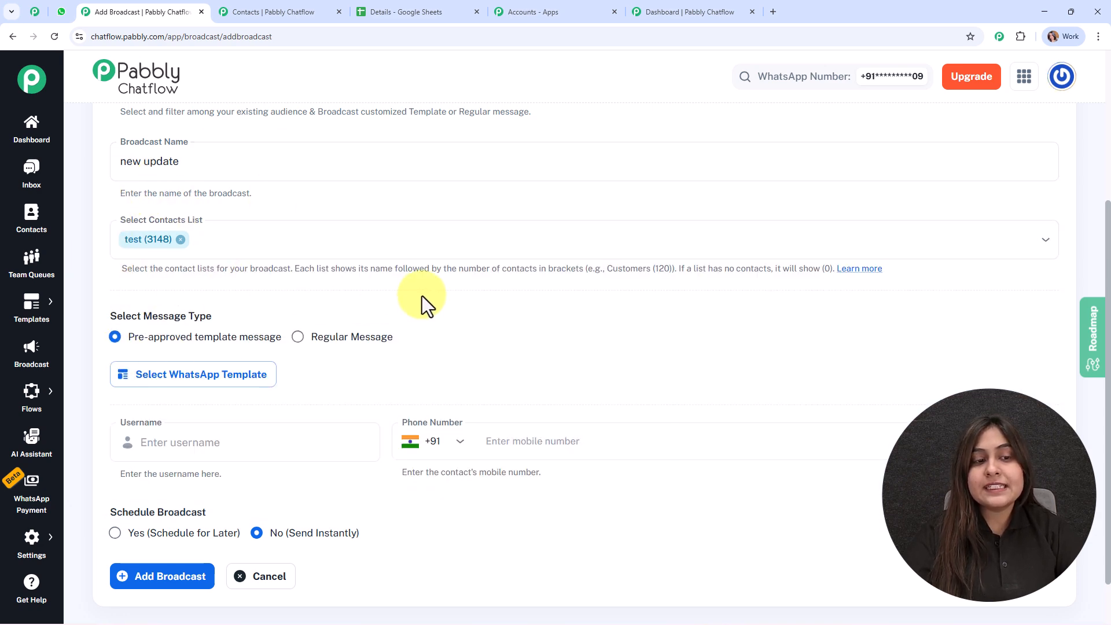
# - Change the message type to Regular Message, review its format options, and enter "Getegfyu" as the text message
pyautogui.scroll(-1, 422, 297)
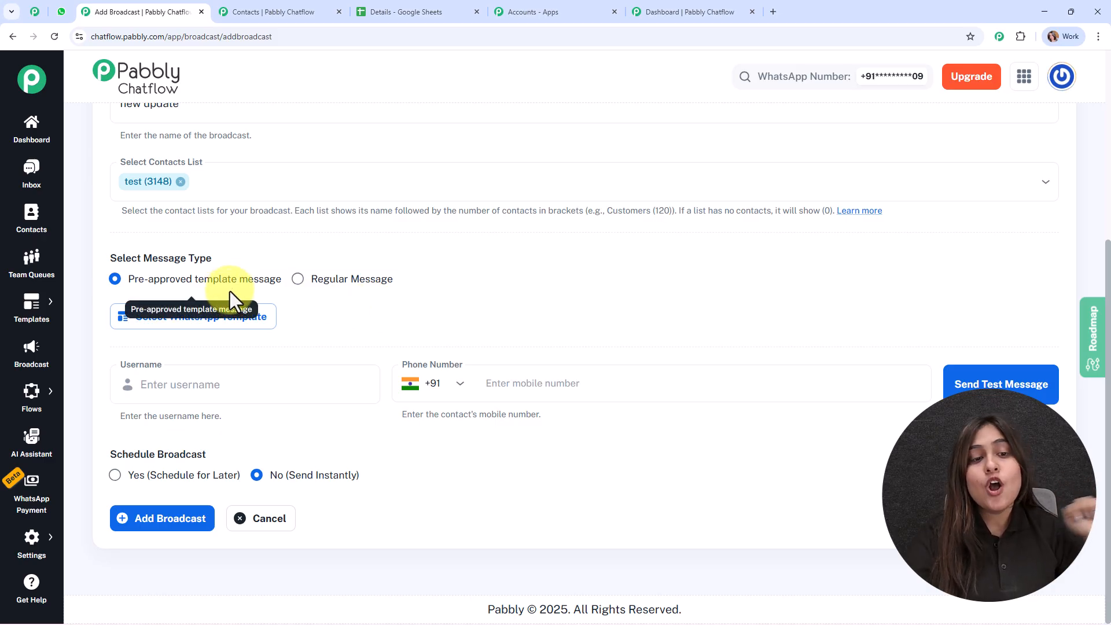
pyautogui.click(298, 279)
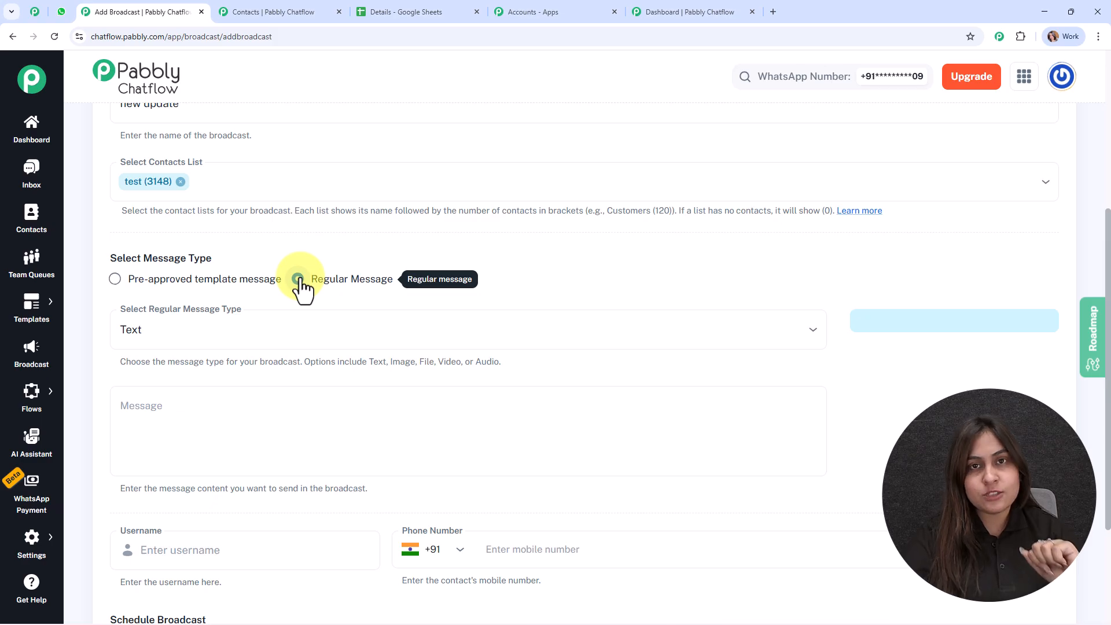
pyautogui.click(322, 330)
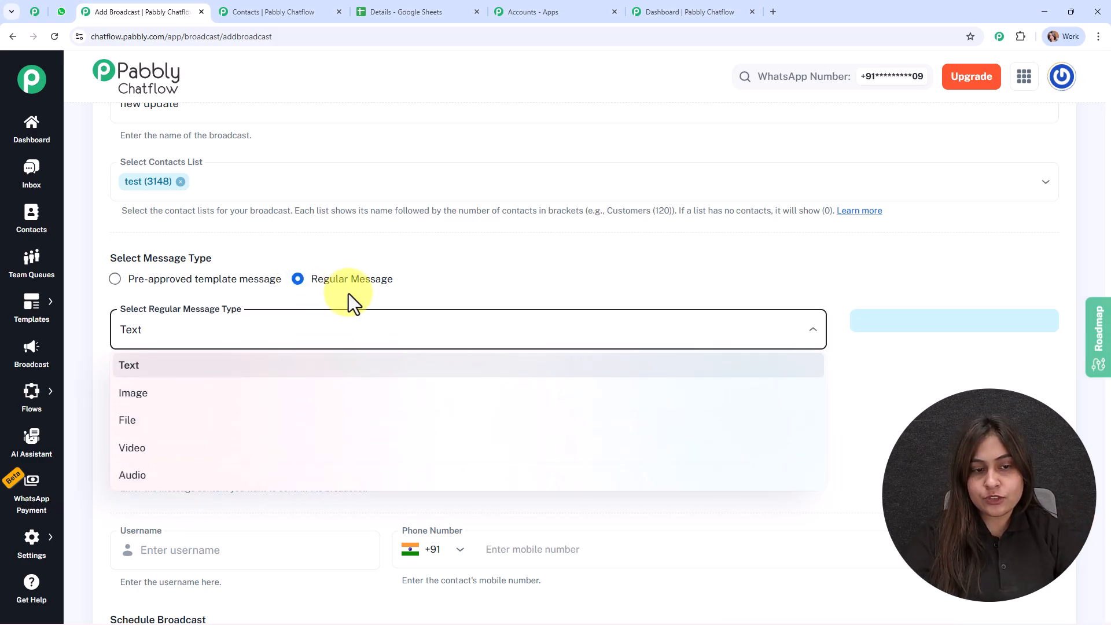
pyautogui.click(350, 297)
pyautogui.scroll(-2, 496, 359)
pyautogui.click(253, 295)
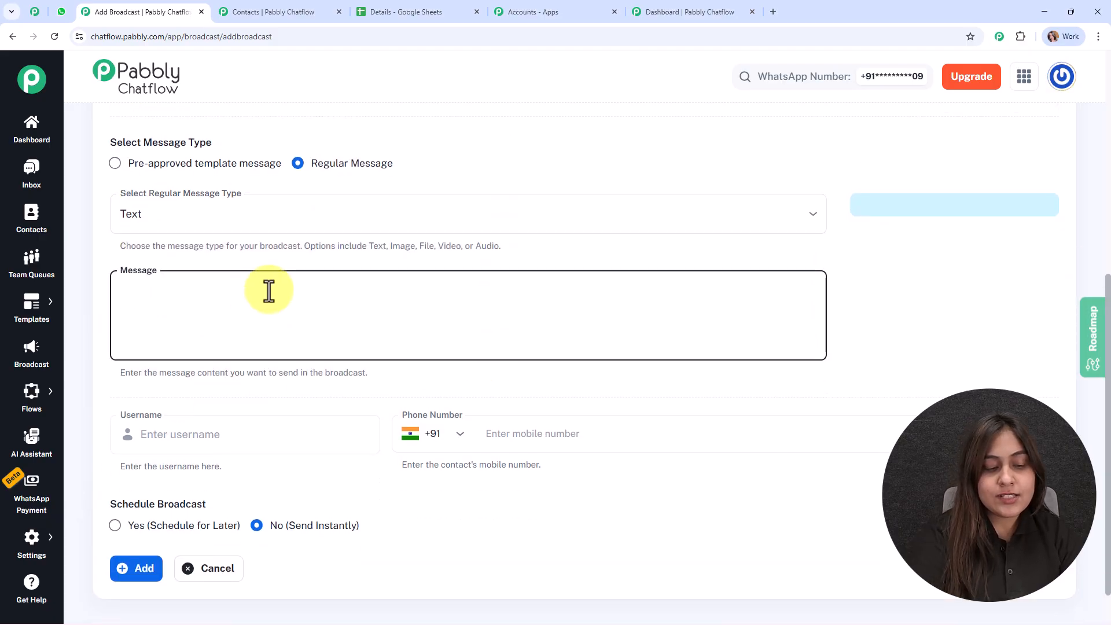
pyautogui.write('Getegfyu')
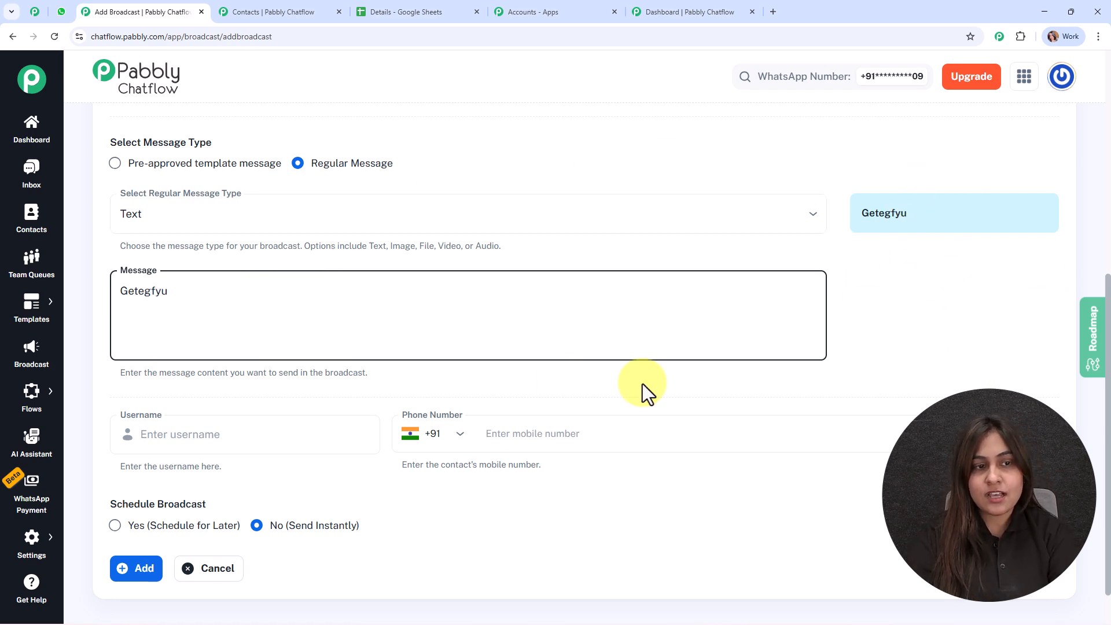
# - Set the message type to Pre-approved template message and select the approved "updates" template
pyautogui.click(162, 167)
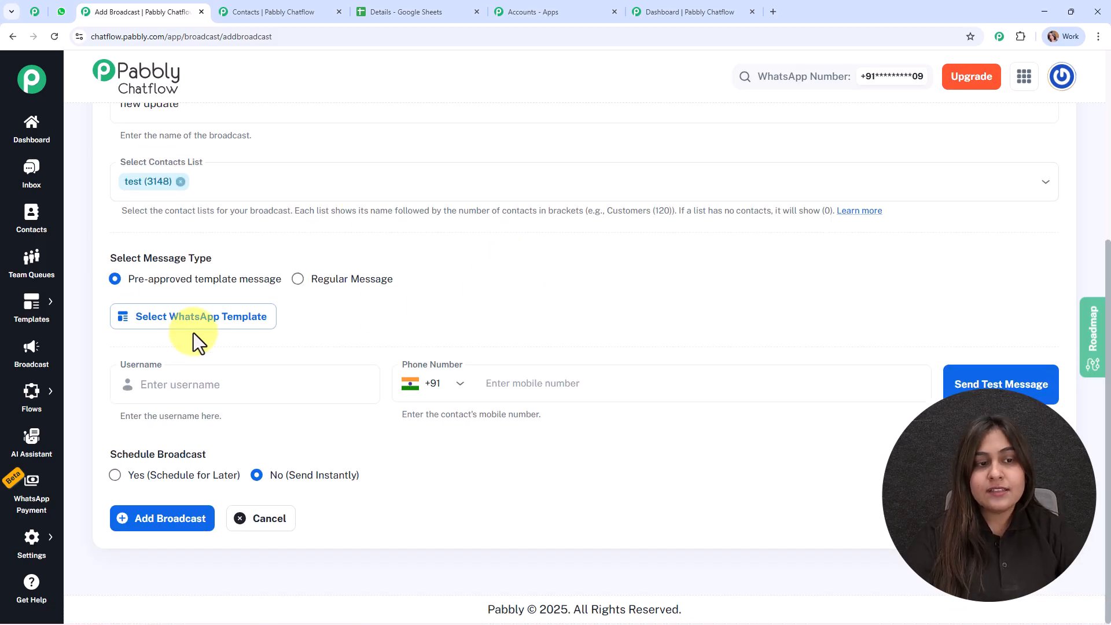
pyautogui.click(164, 318)
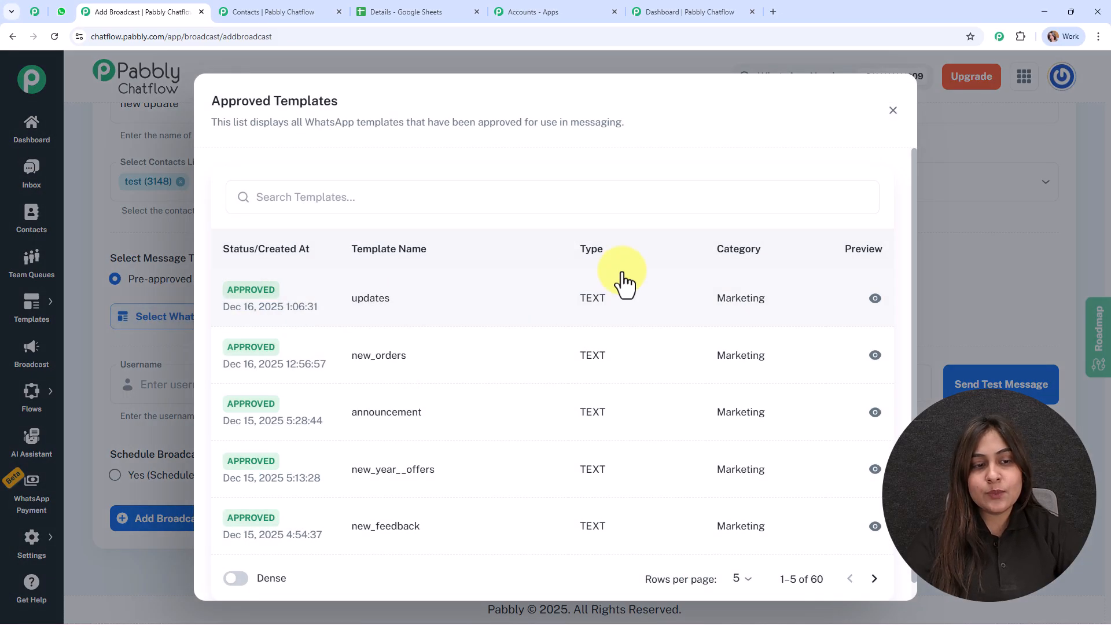
pyautogui.click(363, 306)
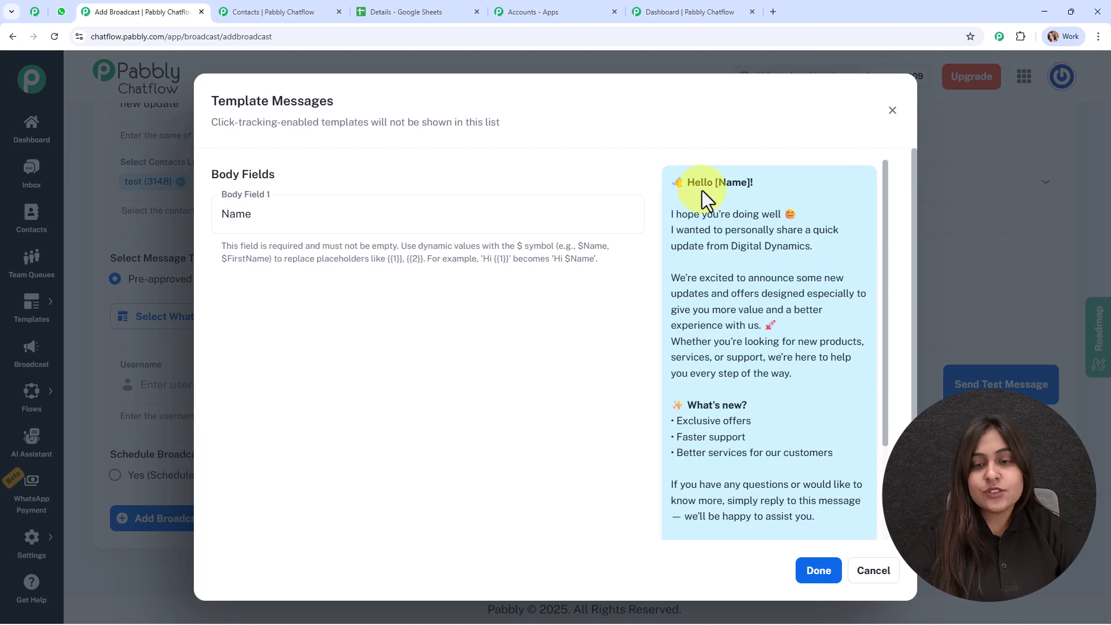
# - Clear Body Field 1 of the template and open the Contact Custom Fields settings in a new browser tab
pyautogui.moveTo(251, 217); pyautogui.dragTo(221, 217)
pyautogui.press('BackSpace')
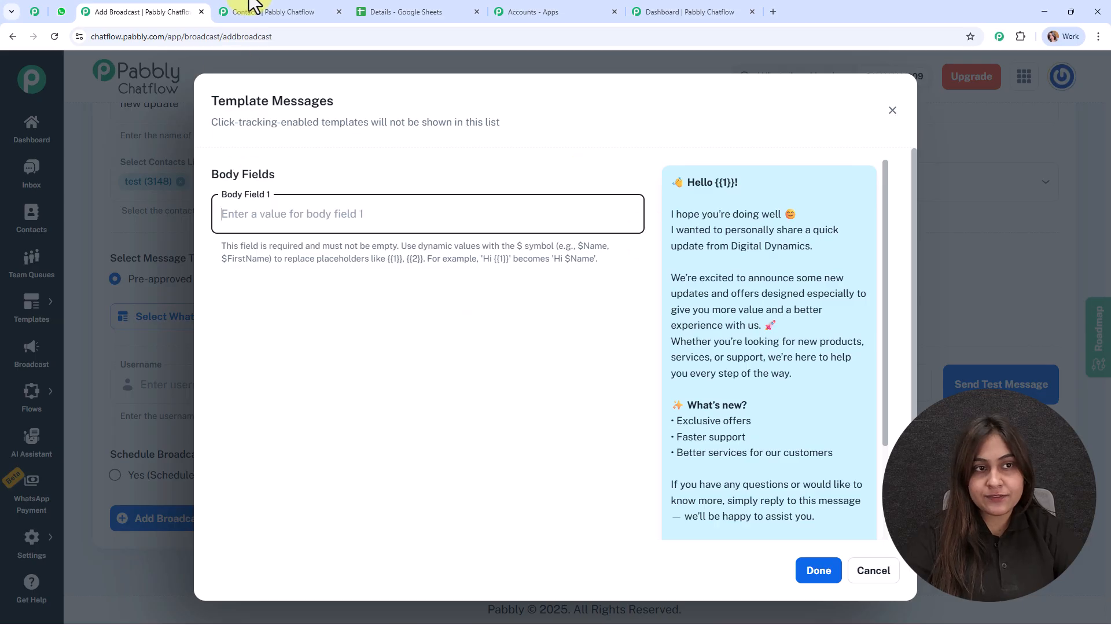
pyautogui.click(237, 12)
pyautogui.moveTo(34, 553)
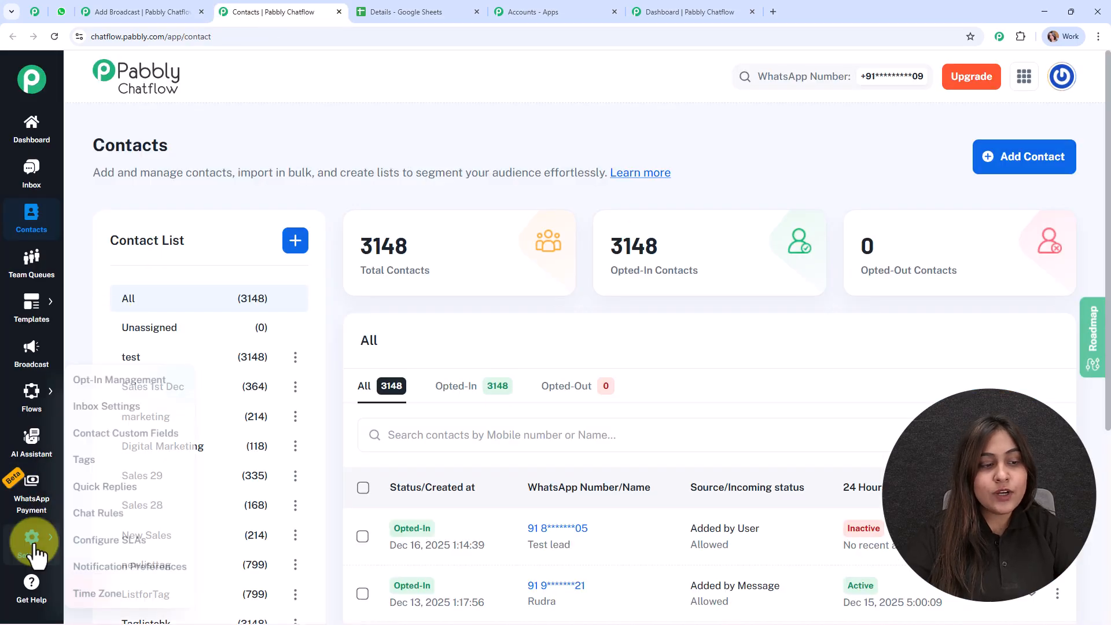
pyautogui.rightClick(154, 437)
pyautogui.click(230, 451)
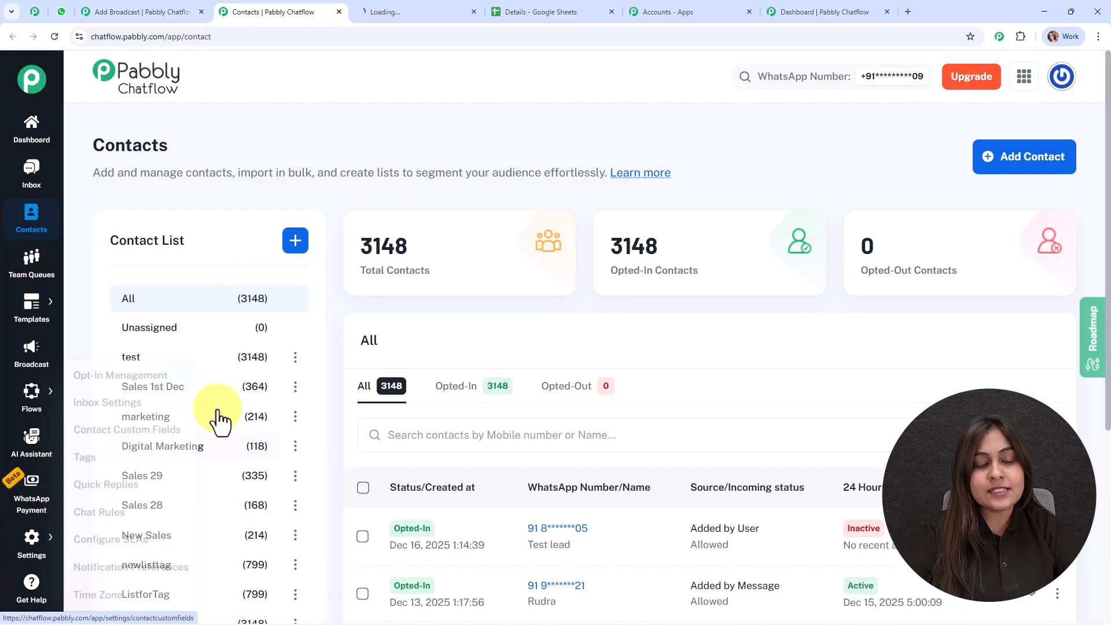
pyautogui.click(404, 4)
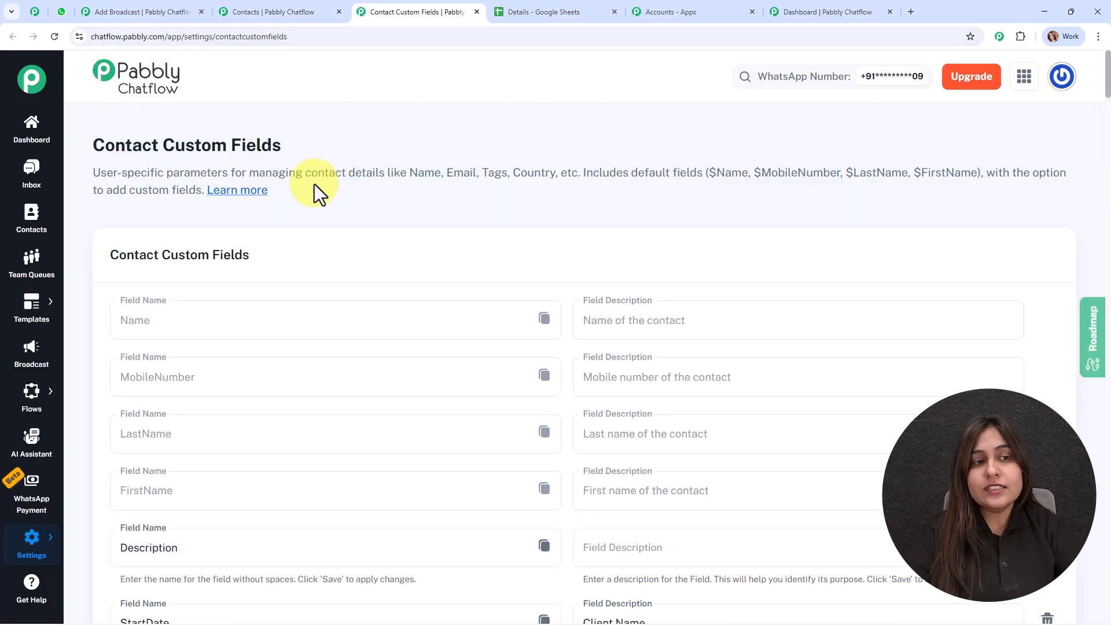
# - Look through the contact custom fields and copy the Name field
pyautogui.scroll(-5, 456, 221)
pyautogui.scroll(3, 456, 221)
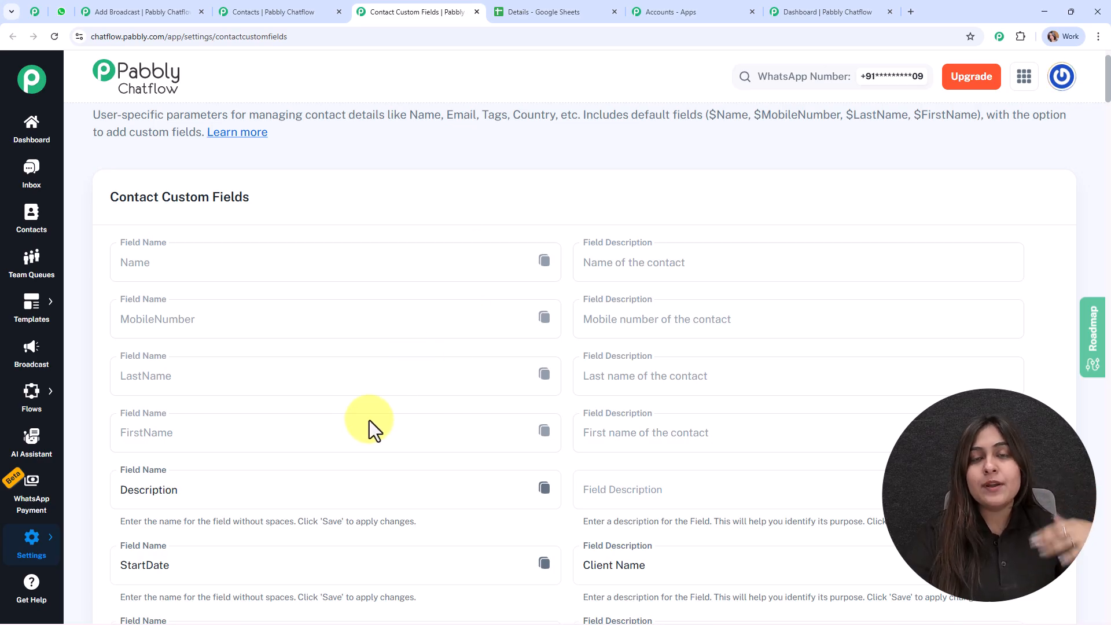
pyautogui.scroll(-3, 370, 414)
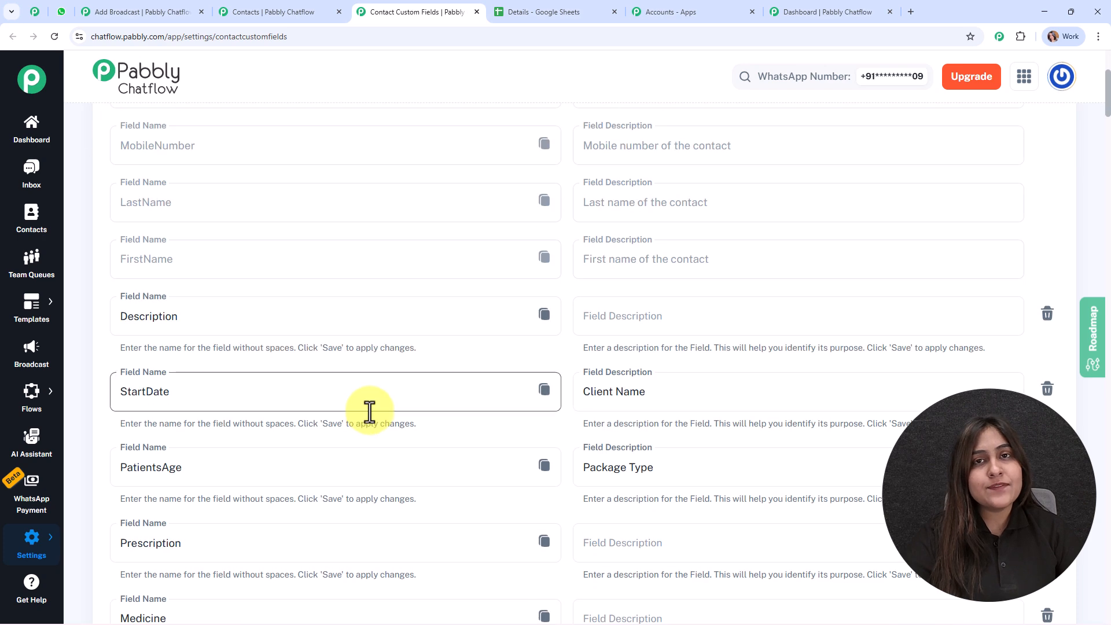
pyautogui.scroll(-4, 370, 414)
pyautogui.scroll(7, 370, 412)
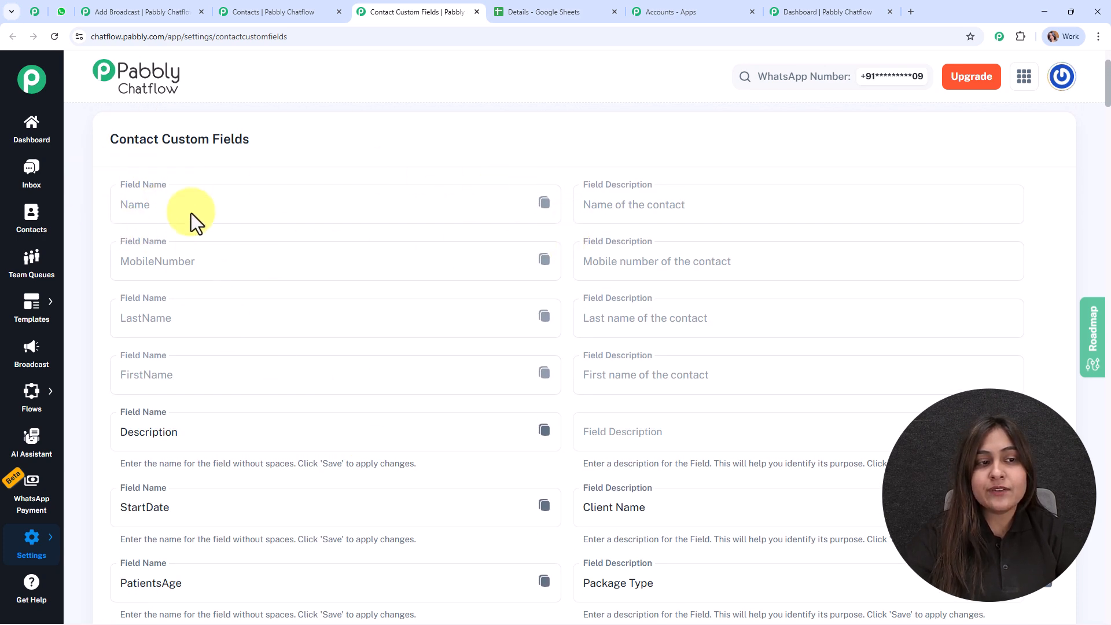
pyautogui.click(544, 203)
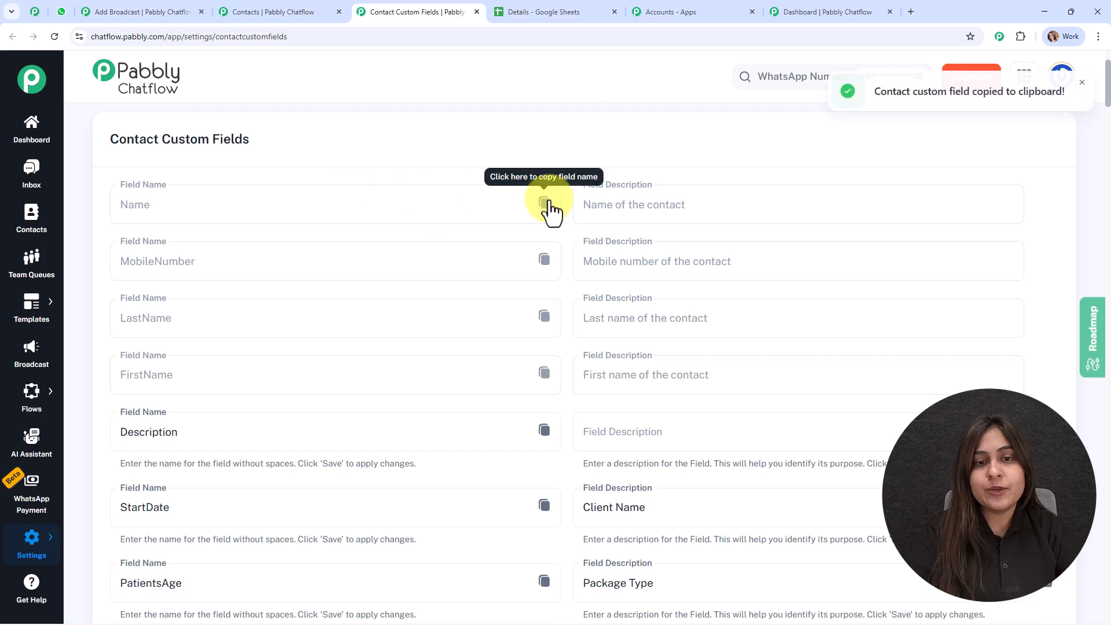
# - Return to the broadcast form, fill Body Field 1 with $Name, and confirm the template message
pyautogui.click(191, 11)
pyautogui.click(330, 212)
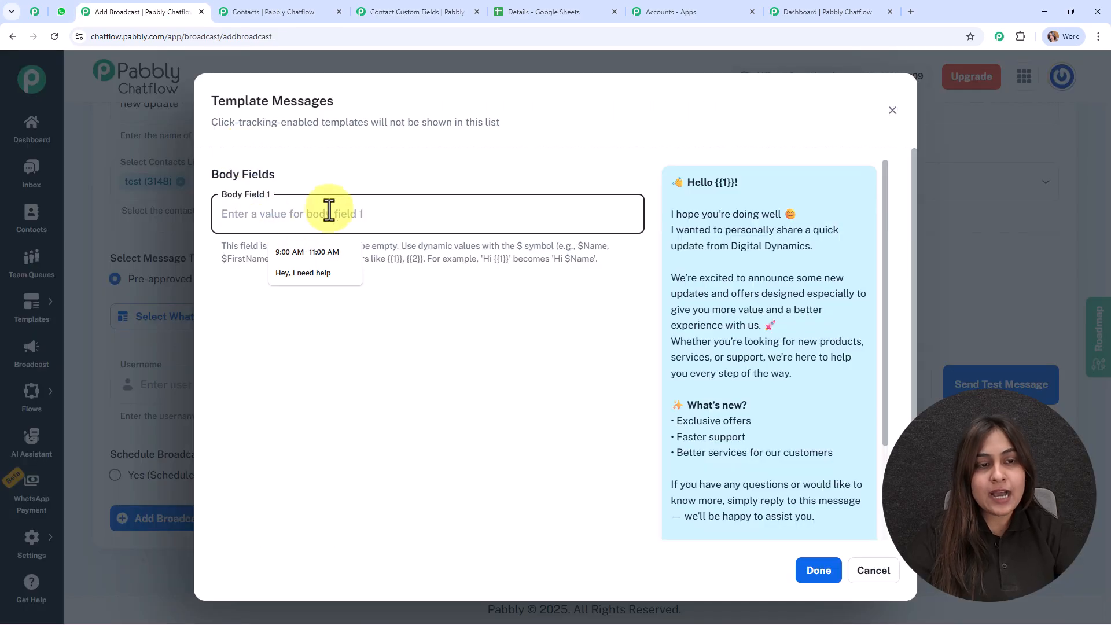
pyautogui.hotkey('ctrl', 'v')
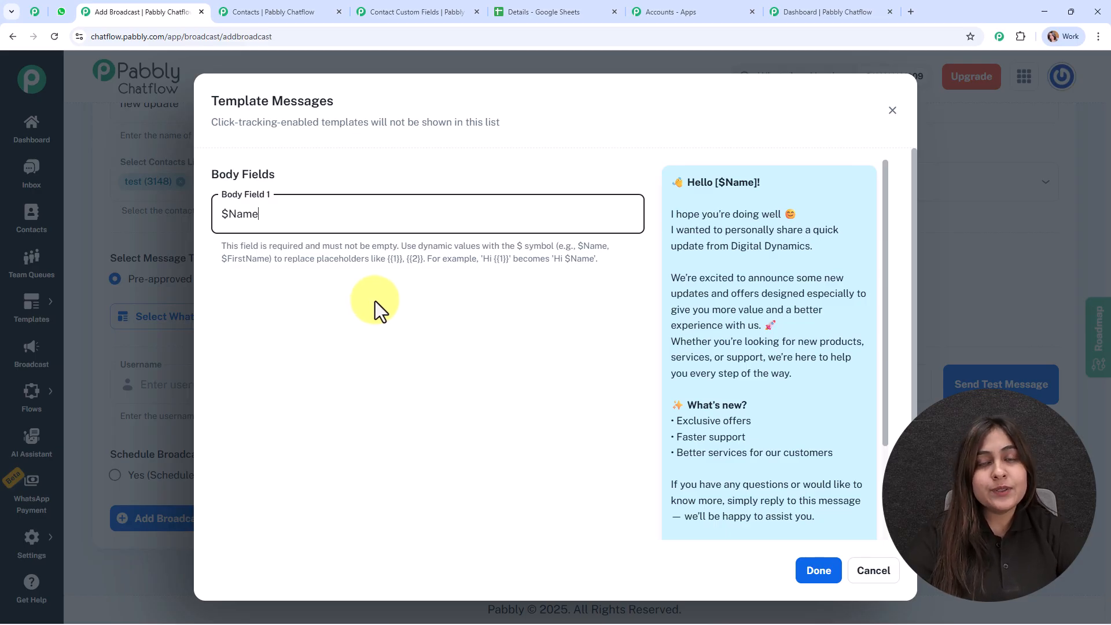
pyautogui.click(382, 299)
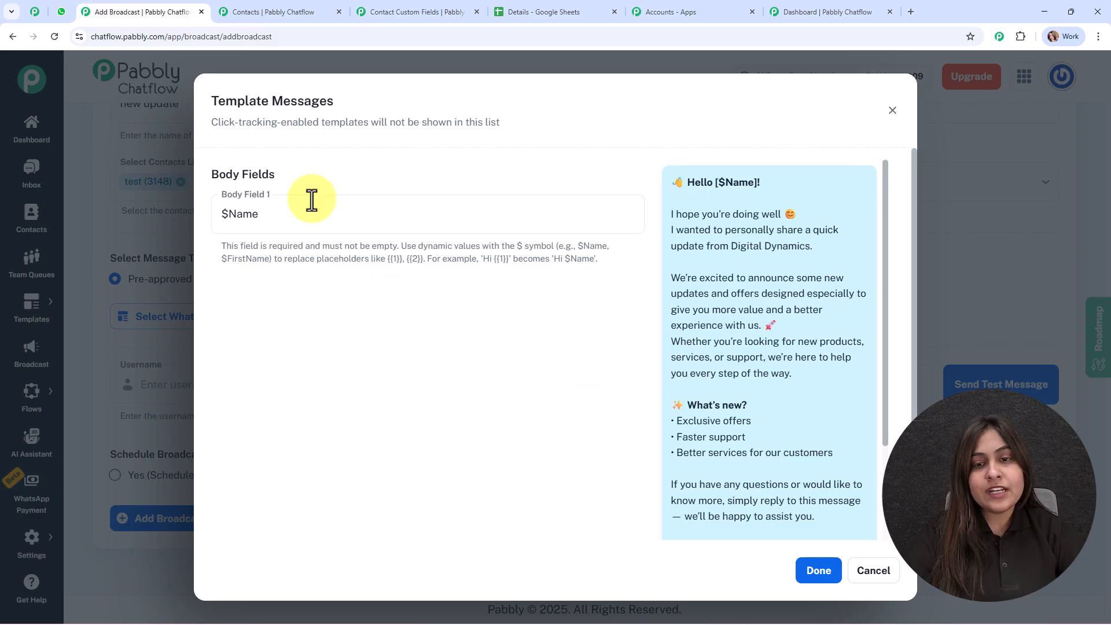
pyautogui.click(837, 578)
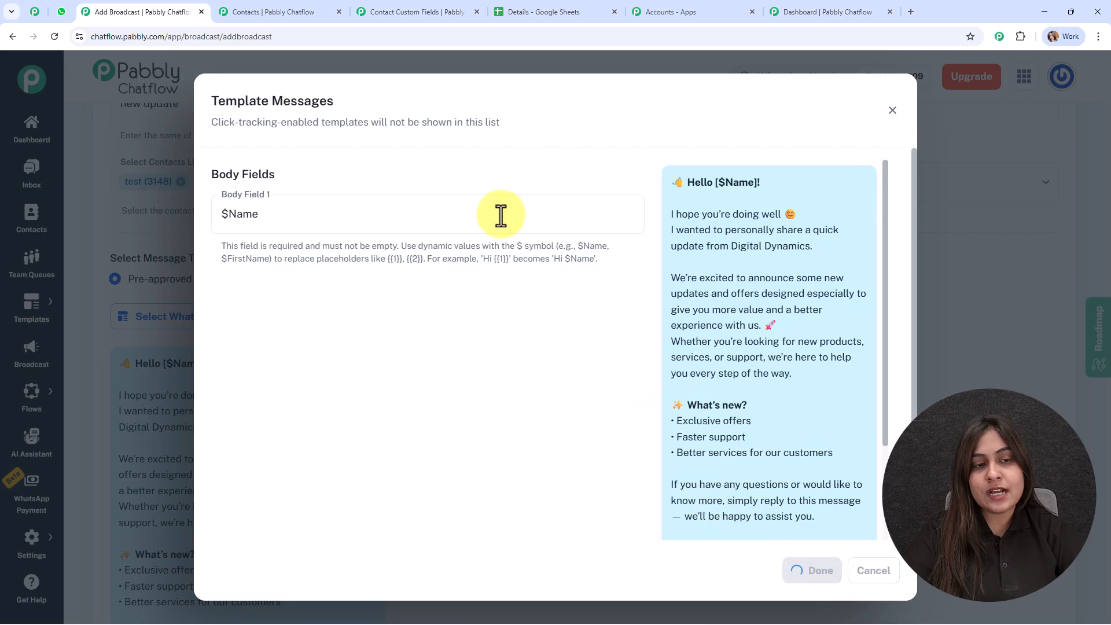
# - Review the template message preview and the test message and scheduling options in the broadcast form
pyautogui.scroll(-1, 550, 258)
pyautogui.scroll(-3, 258, 231)
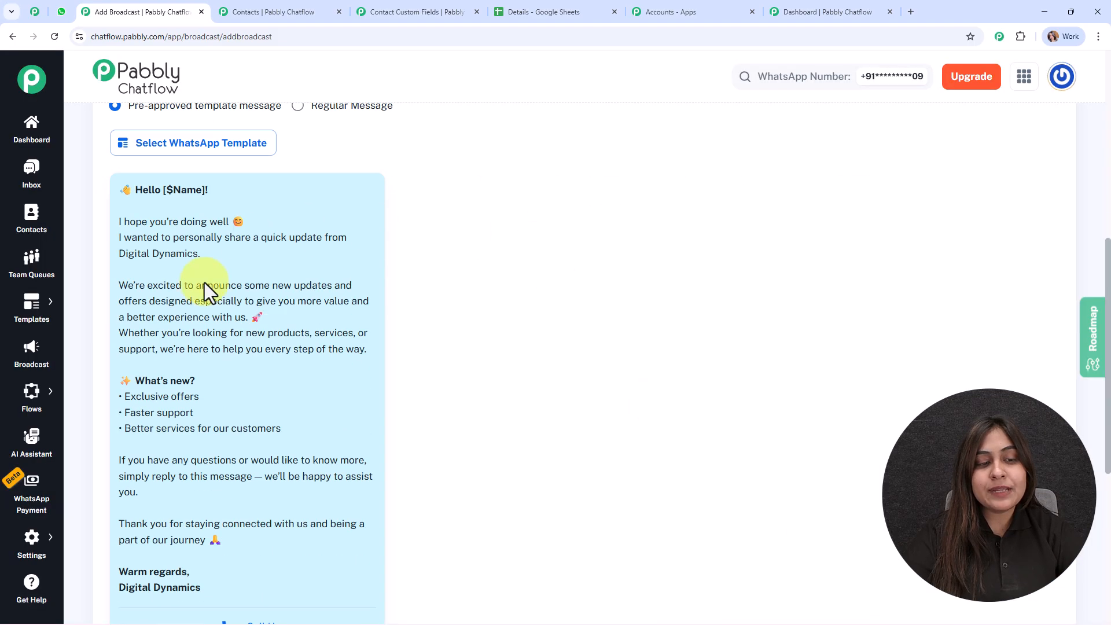
pyautogui.scroll(-6, 488, 287)
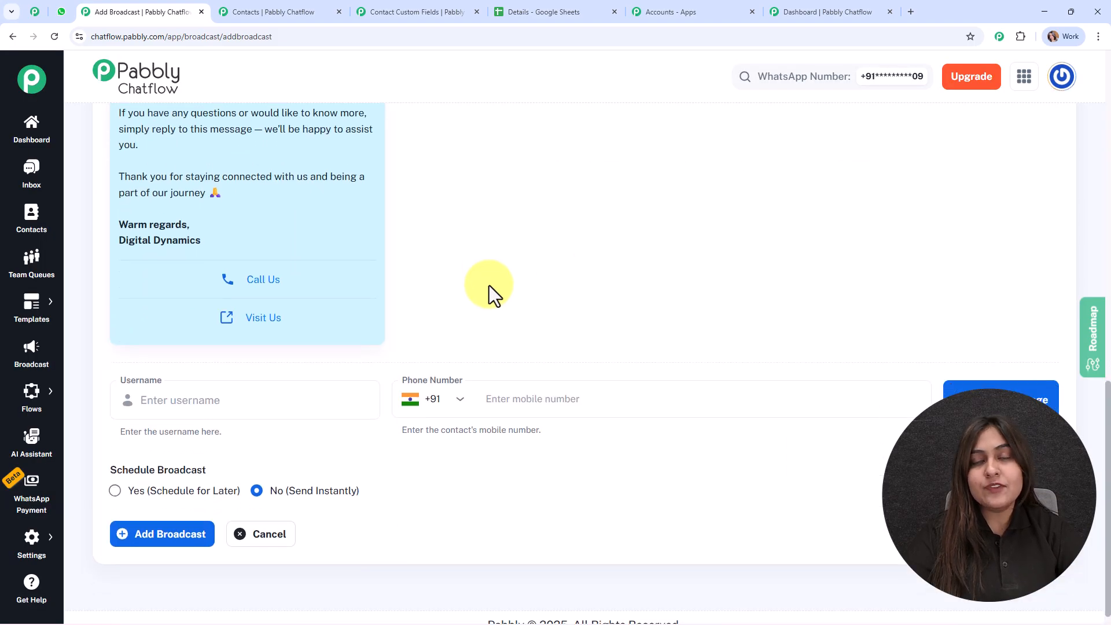
pyautogui.scroll(-1, 489, 285)
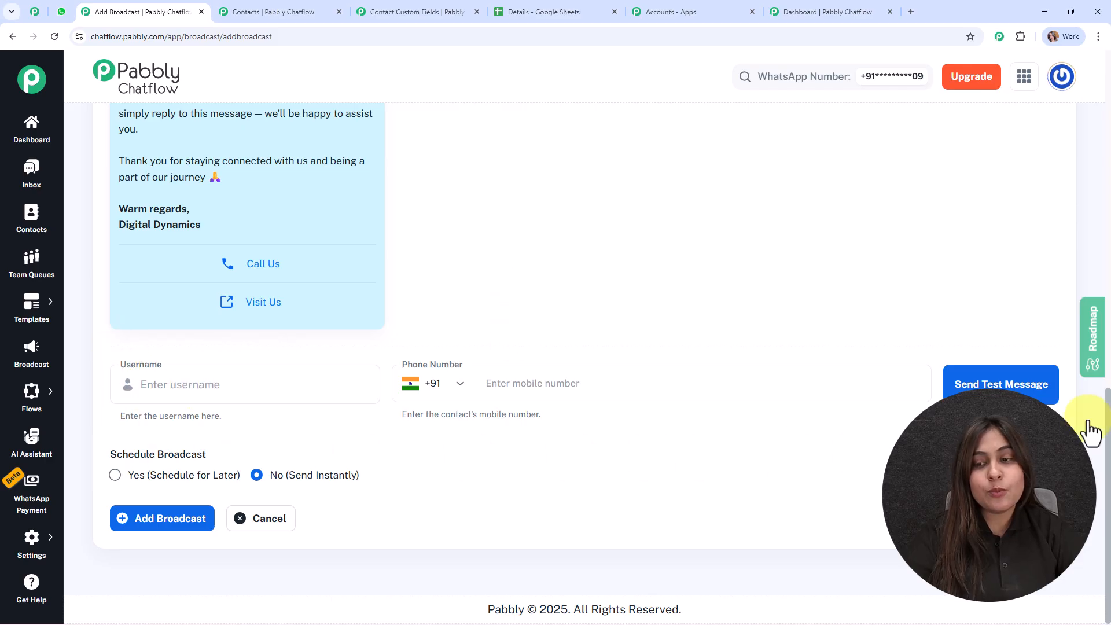
pyautogui.scroll(10, 764, 348)
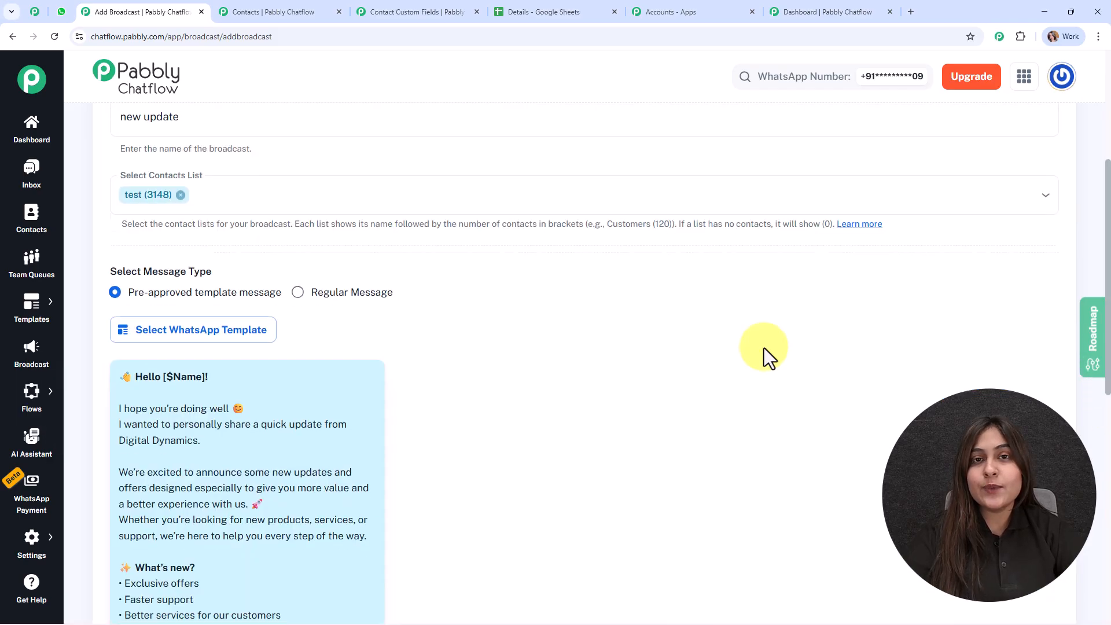
pyautogui.scroll(-2, 764, 348)
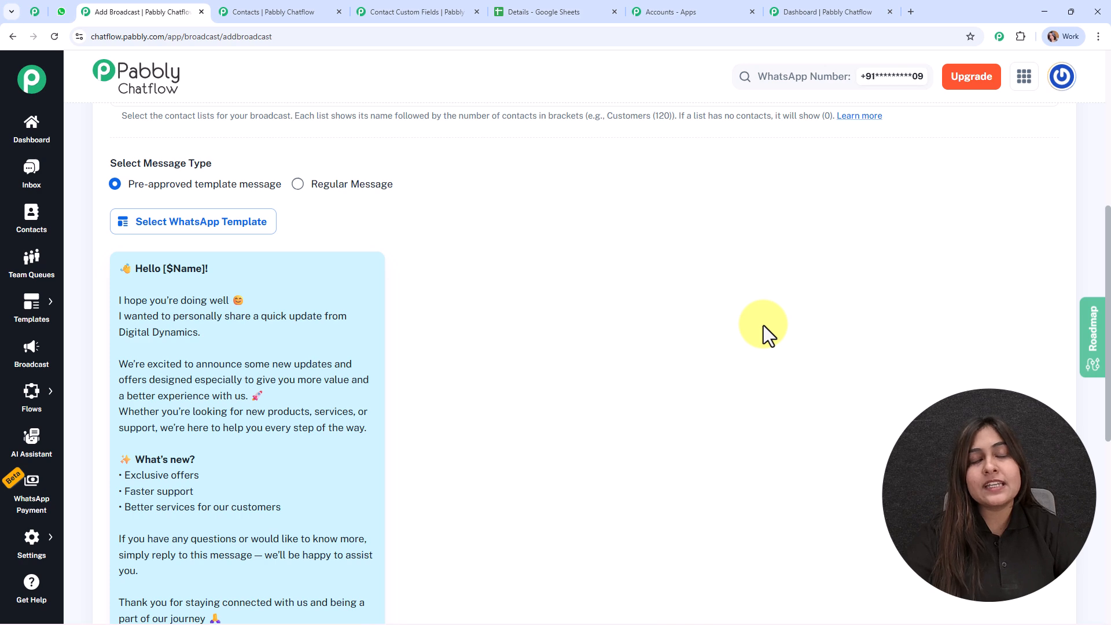
pyautogui.scroll(-5, 763, 325)
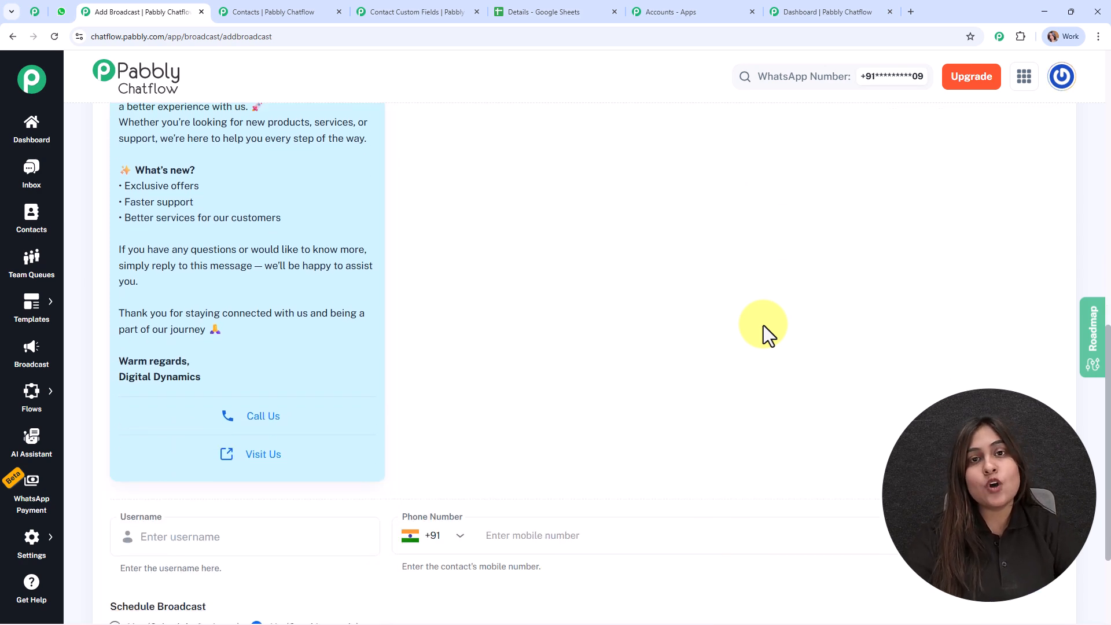
pyautogui.scroll(-3, 763, 326)
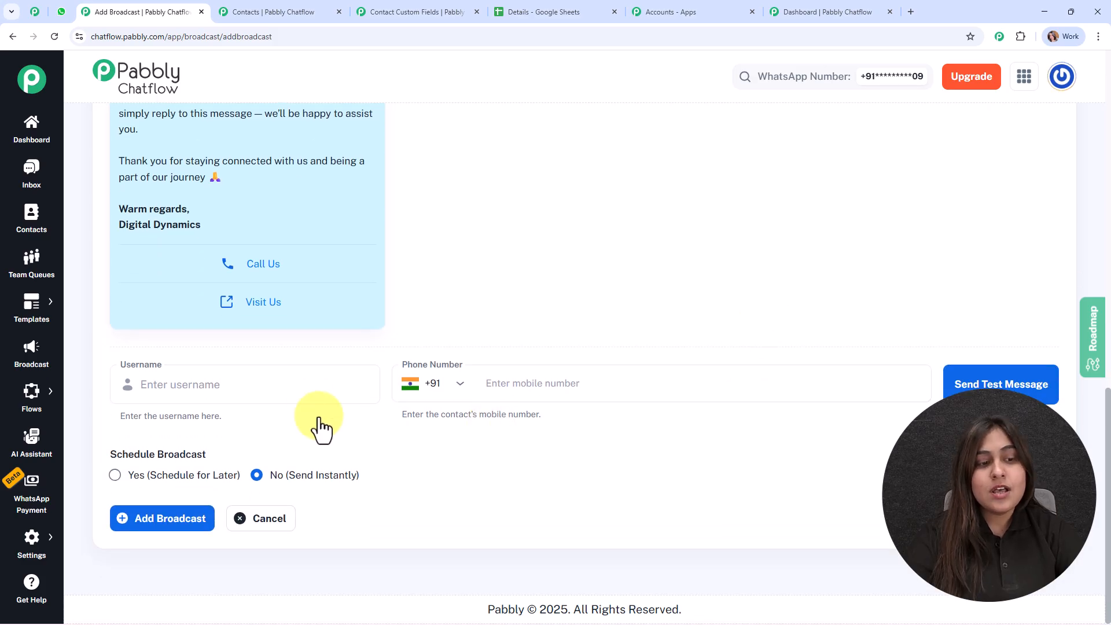
# - Enter the recipient's name and phone number for the test and send the test message
pyautogui.click(308, 384)
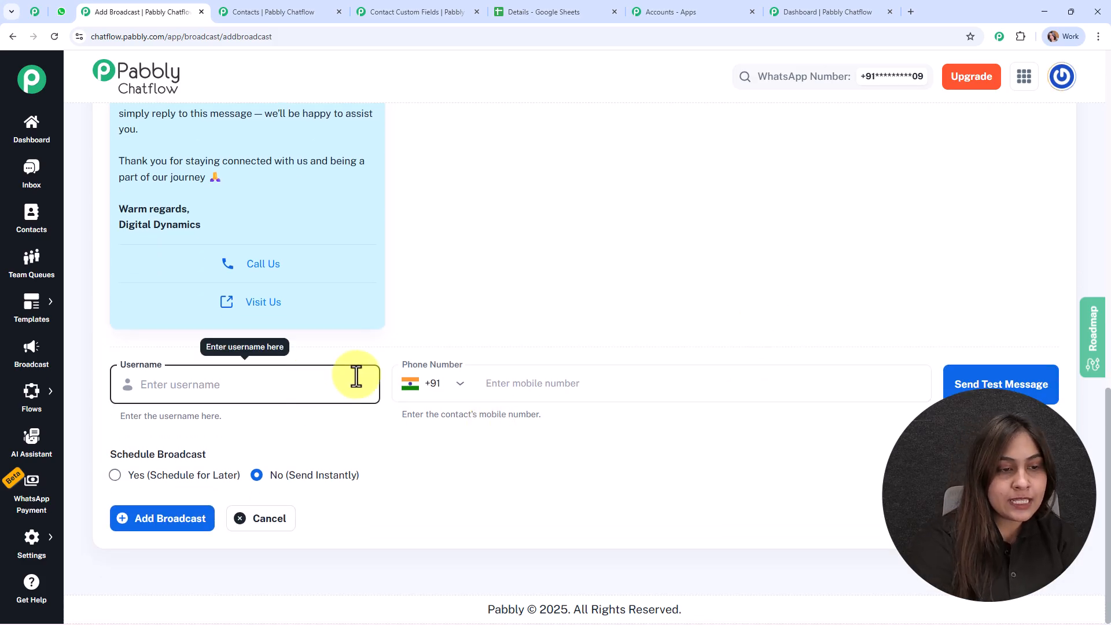
pyautogui.write('Roma')
pyautogui.click(737, 383)
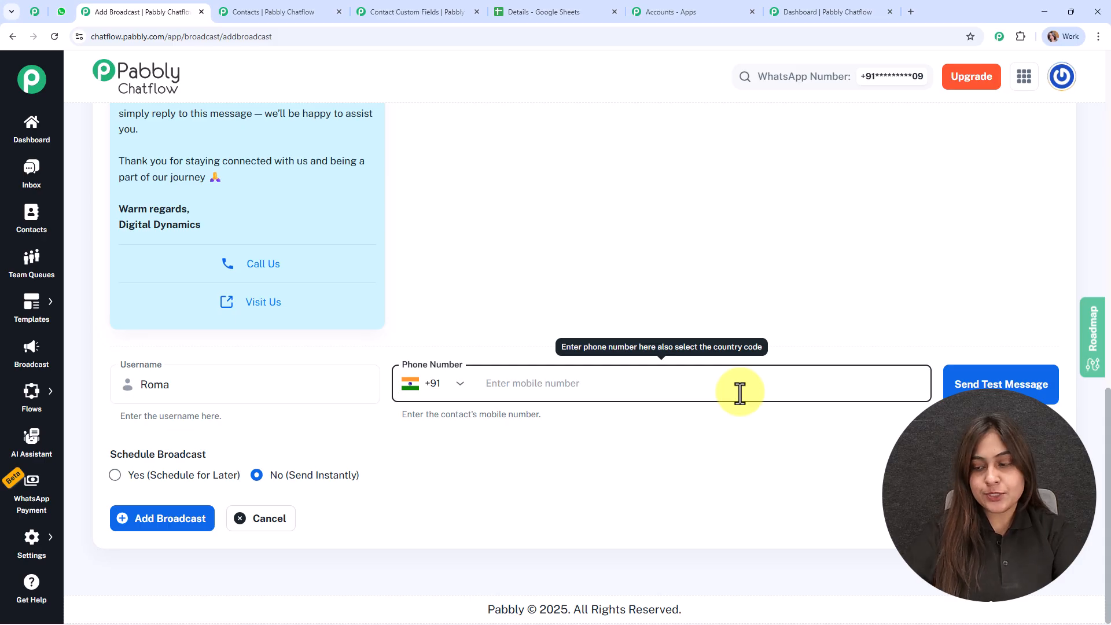
pyautogui.hotkey('ctrl', 'v')
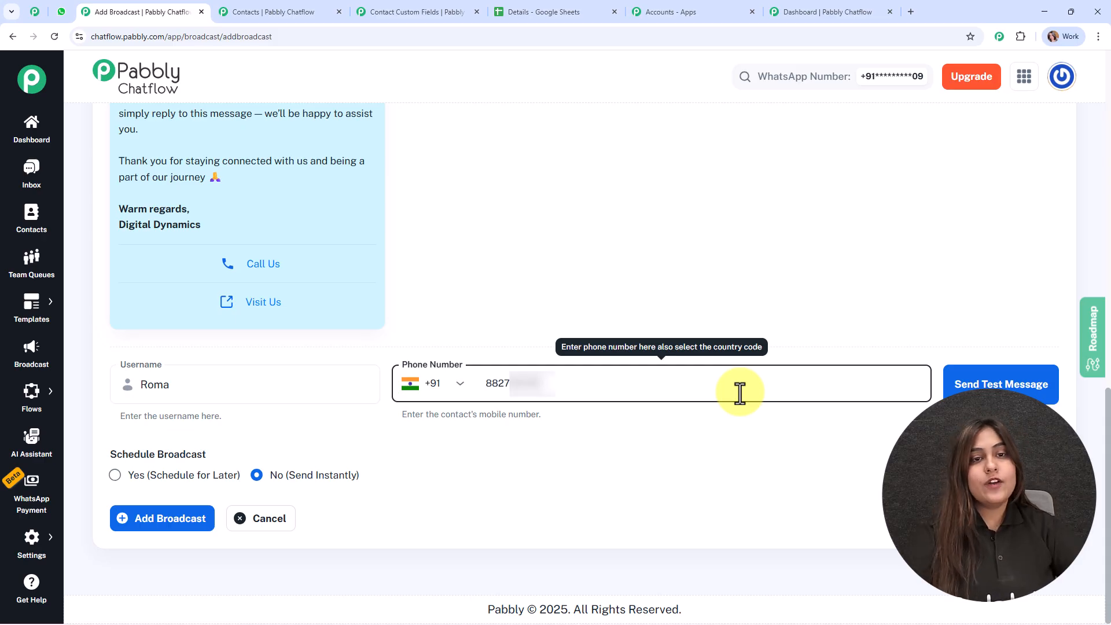
pyautogui.click(966, 384)
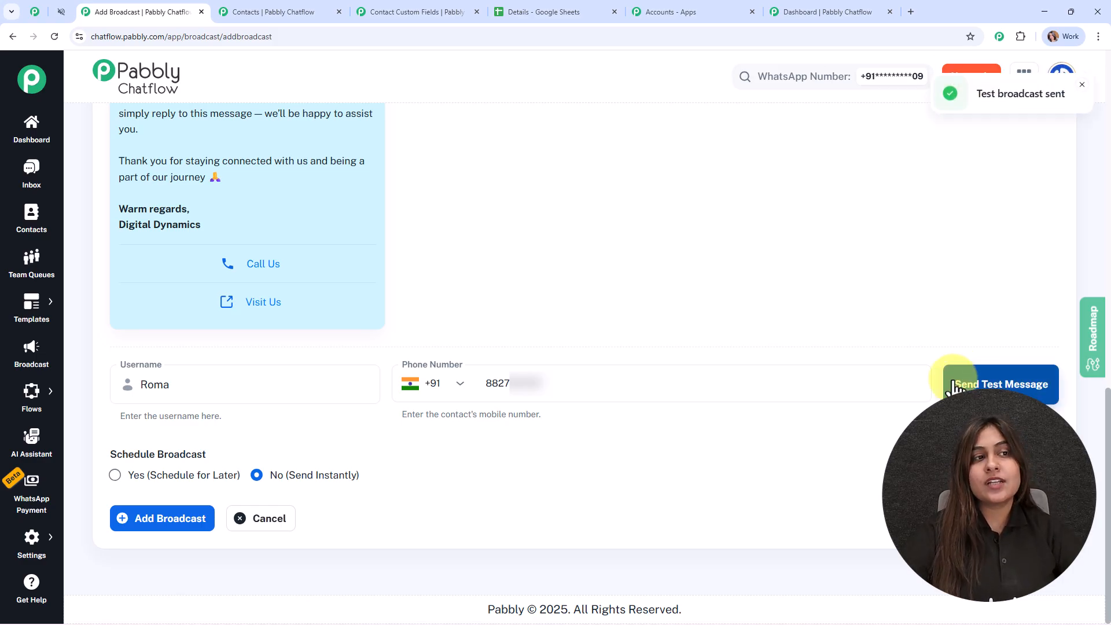
# - Switch to WhatsApp Web and examine the test message received in the Pabbly Chatflow chat
pyautogui.click(62, 9)
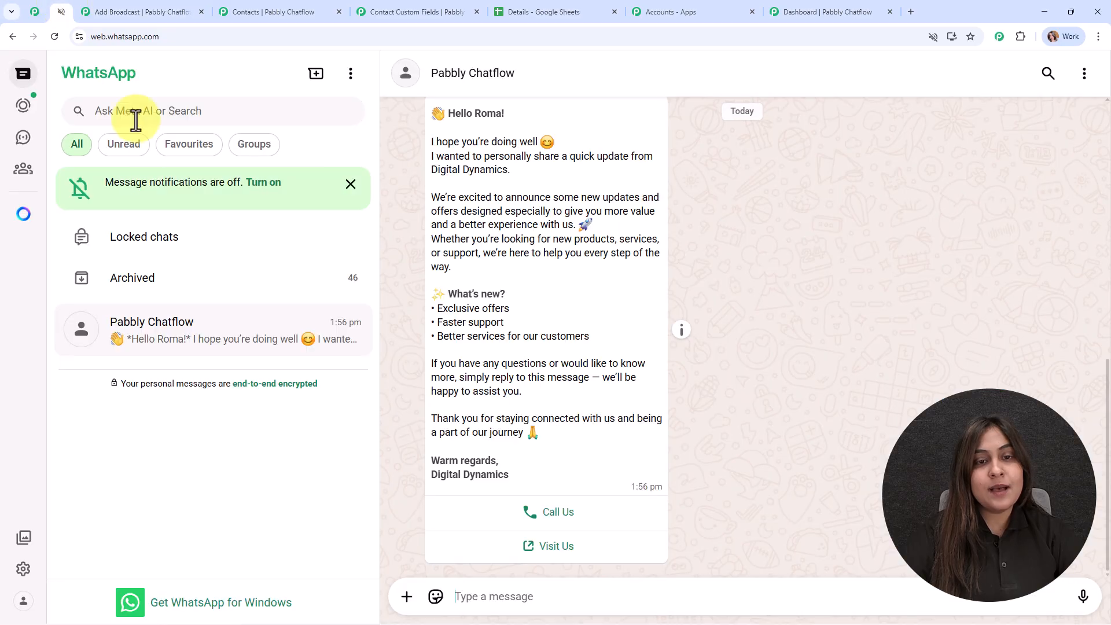
pyautogui.scroll(2, 761, 305)
pyautogui.scroll(-5, 762, 305)
pyautogui.scroll(1, 762, 305)
pyautogui.moveTo(433, 170); pyautogui.dragTo(542, 178)
pyautogui.click(546, 190)
pyautogui.moveTo(453, 200); pyautogui.dragTo(740, 440)
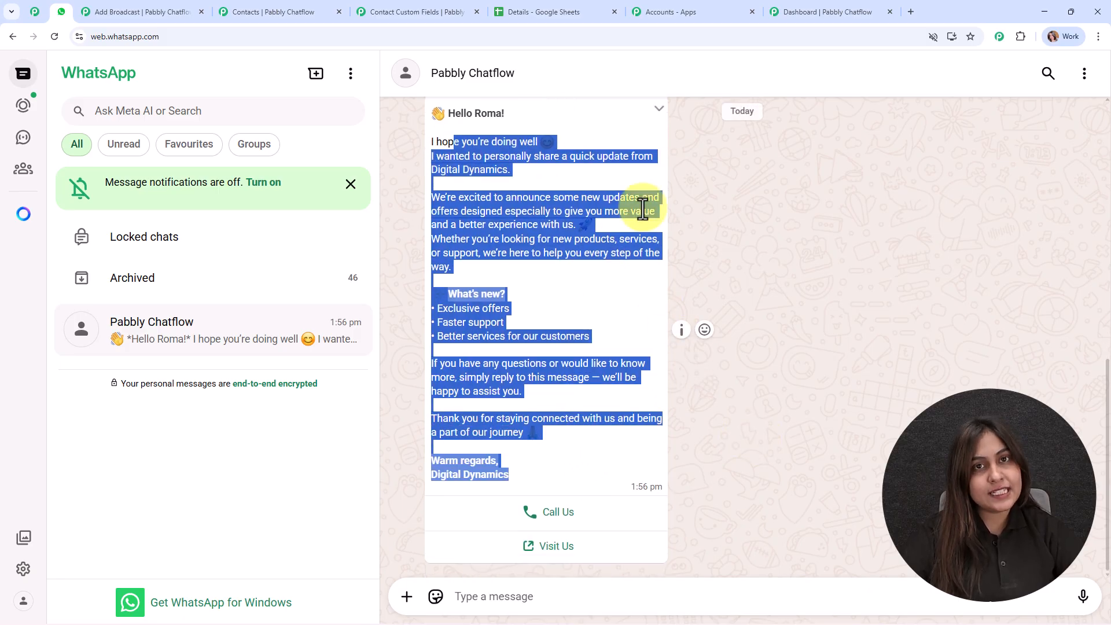
# - Return to the broadcast form and replace the test recipient's phone number with a placeholder number
pyautogui.click(141, 12)
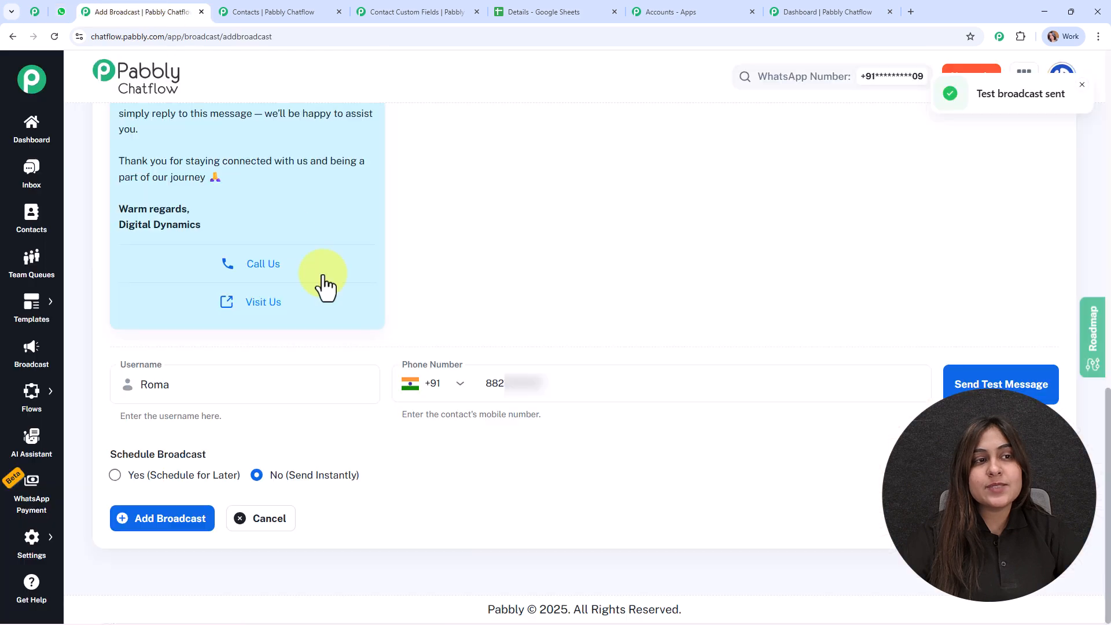
pyautogui.moveTo(575, 390); pyautogui.dragTo(482, 384)
pyautogui.press('BackSpace')
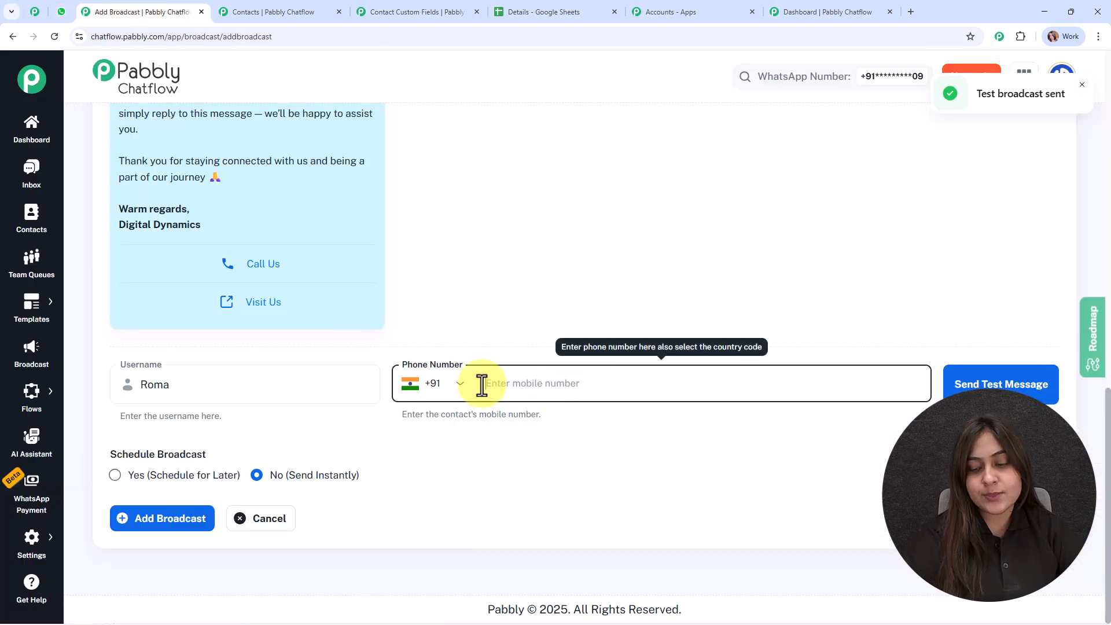
pyautogui.write('8888888888')
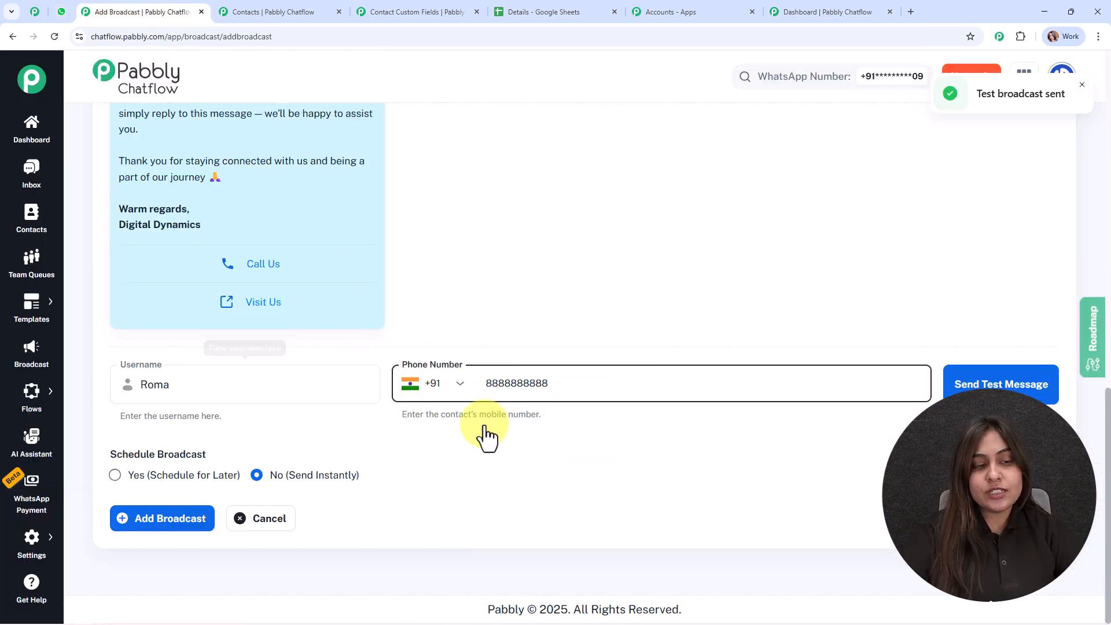
pyautogui.click(484, 462)
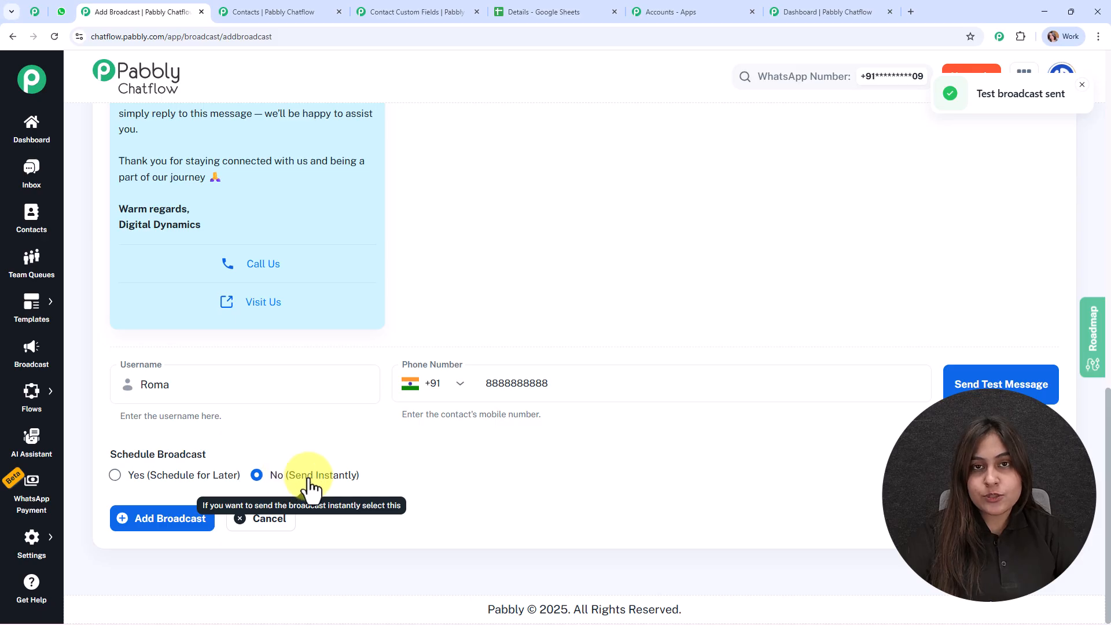
# - Schedule the broadcast for later on 12/20/2025 at 12:00 PM and add it
pyautogui.click(116, 475)
pyautogui.scroll(-2, 513, 371)
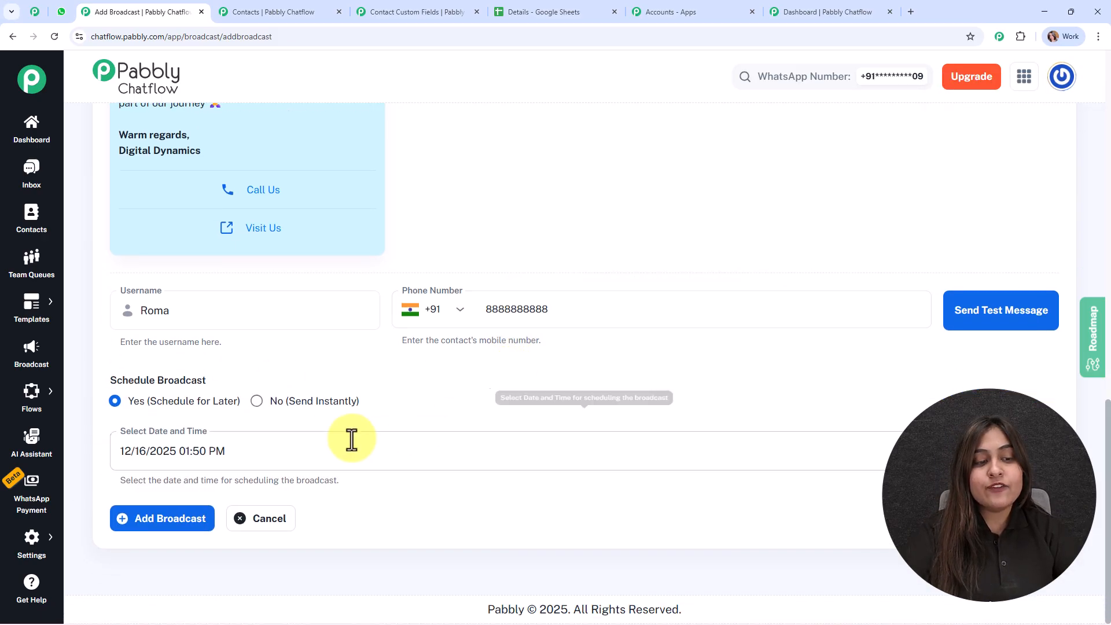
pyautogui.moveTo(115, 451); pyautogui.dragTo(246, 457)
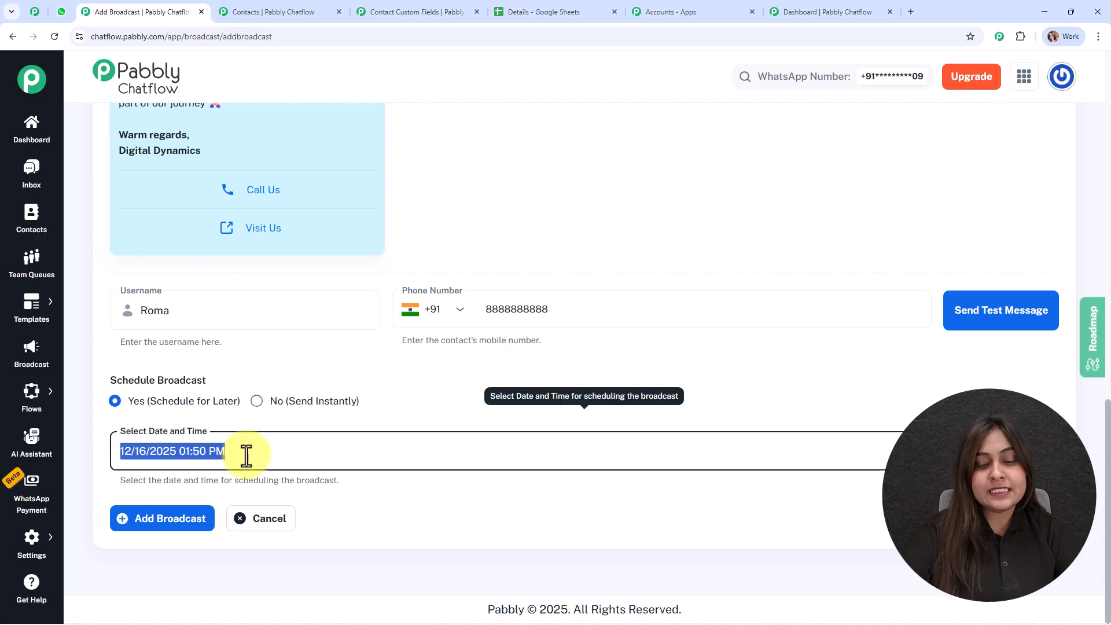
pyautogui.press('BackSpace')
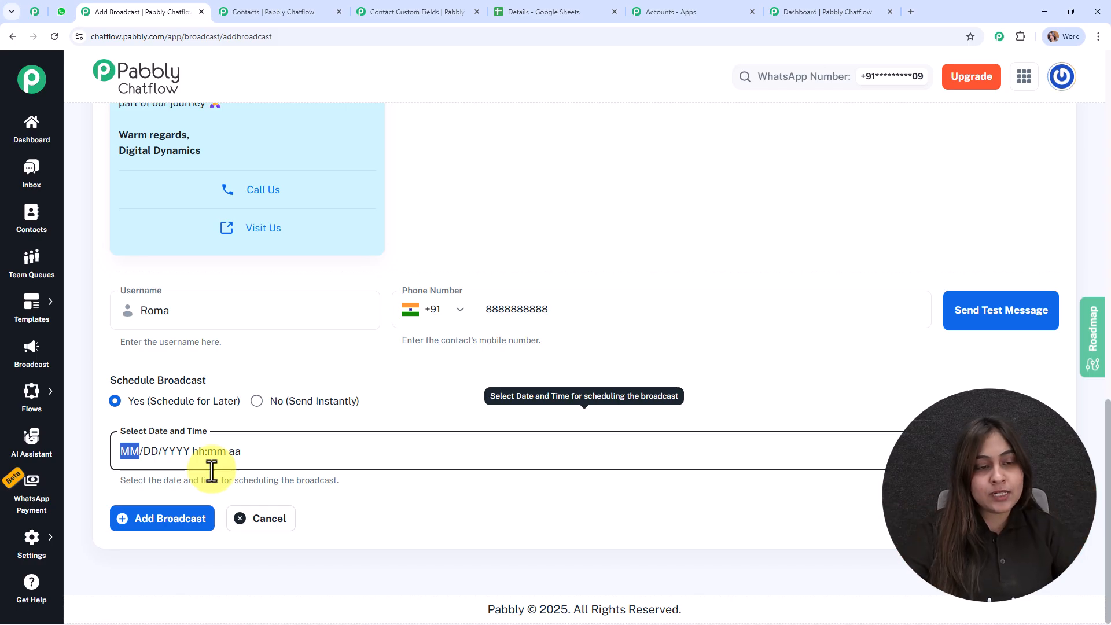
pyautogui.click(1041, 451)
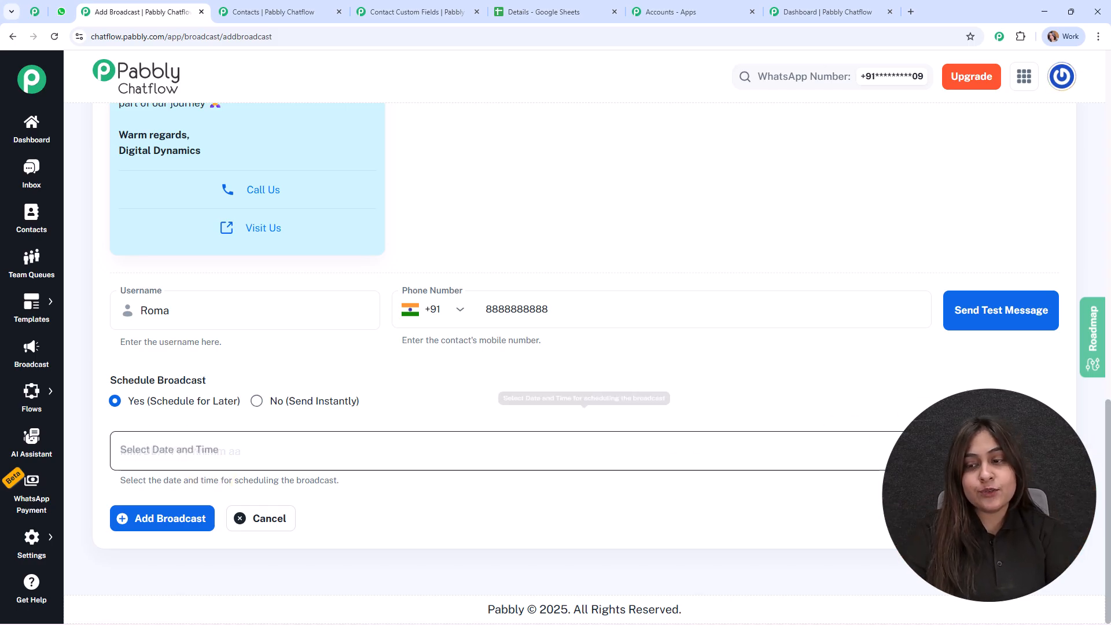
pyautogui.click(312, 265)
pyautogui.click(423, 401)
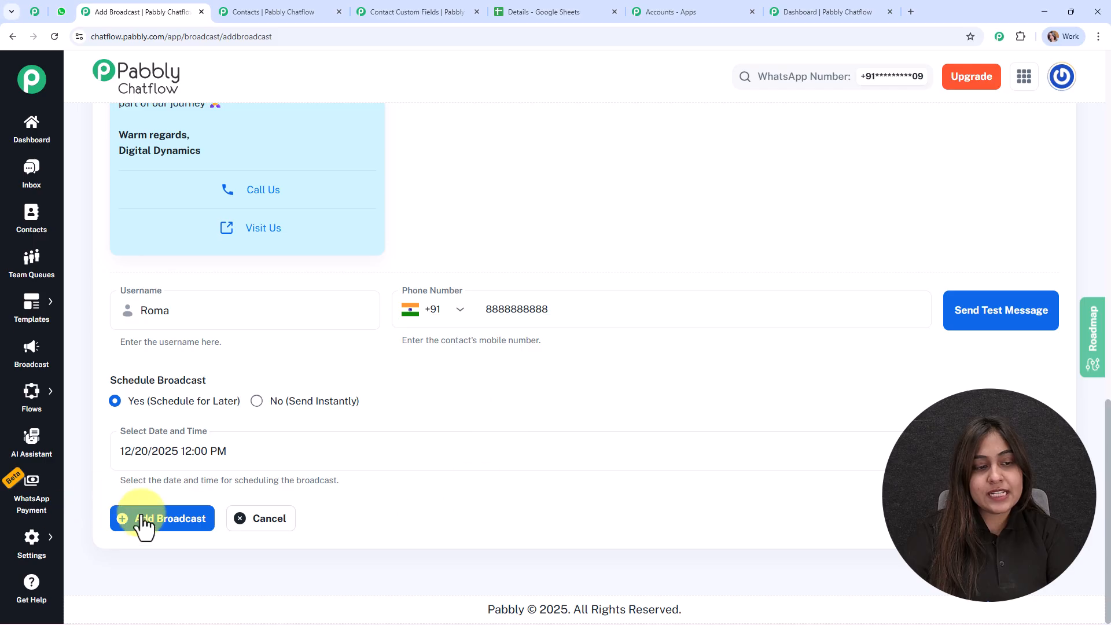
pyautogui.click(142, 524)
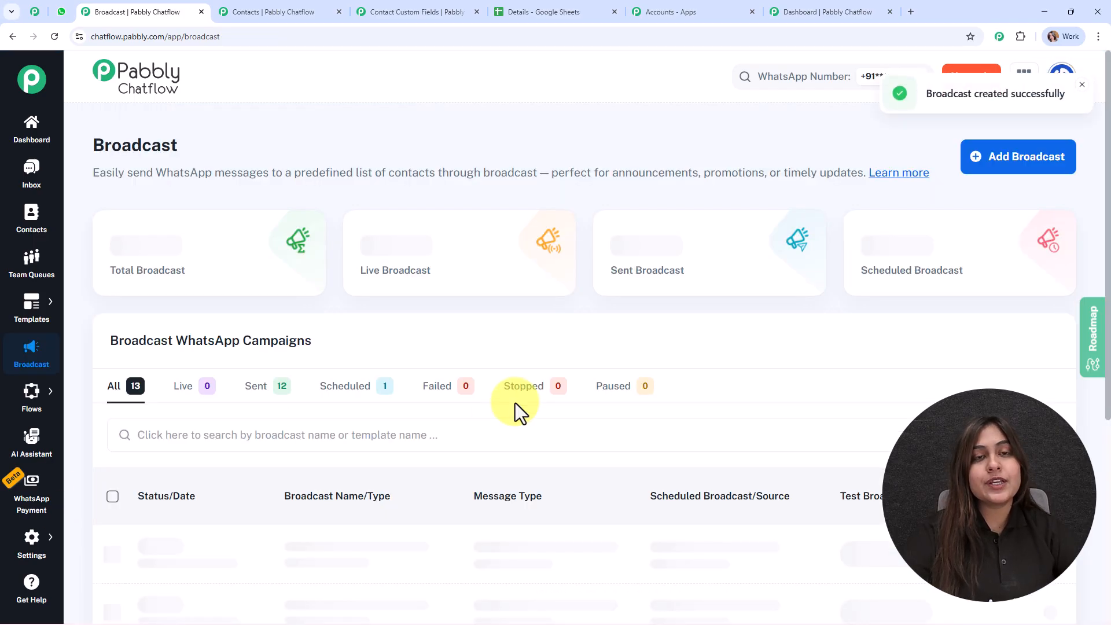
# - Examine the delivery statistics of the sent New Listings broadcast, including its read and failed breakdown, and return to the campaign list
pyautogui.scroll(-3, 477, 253)
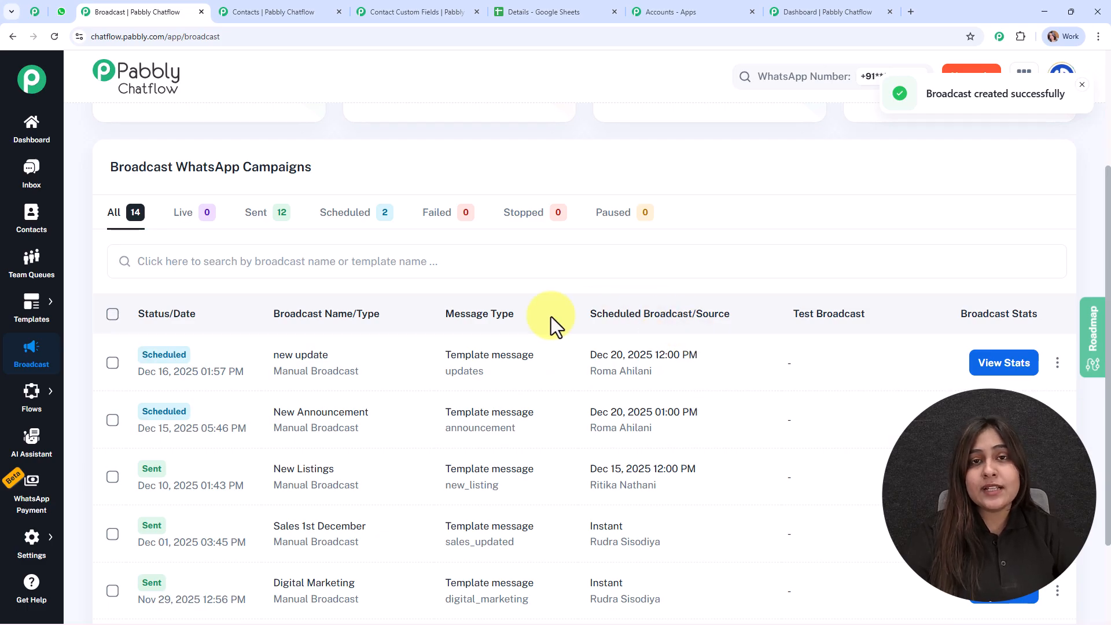
pyautogui.scroll(-2, 551, 317)
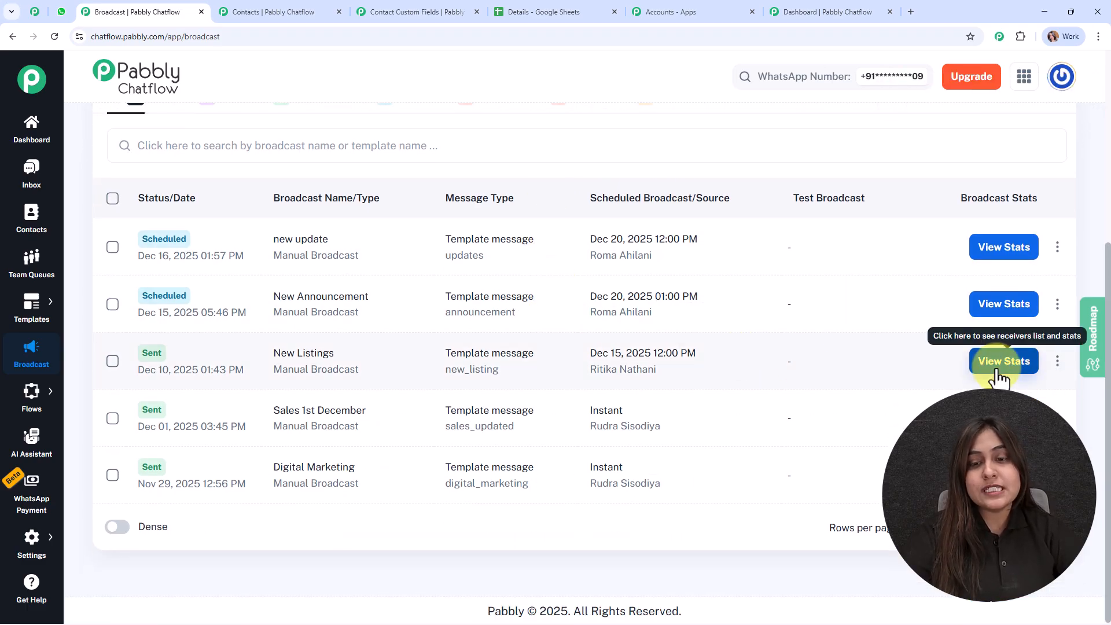
pyautogui.click(1001, 361)
pyautogui.scroll(-5, 642, 324)
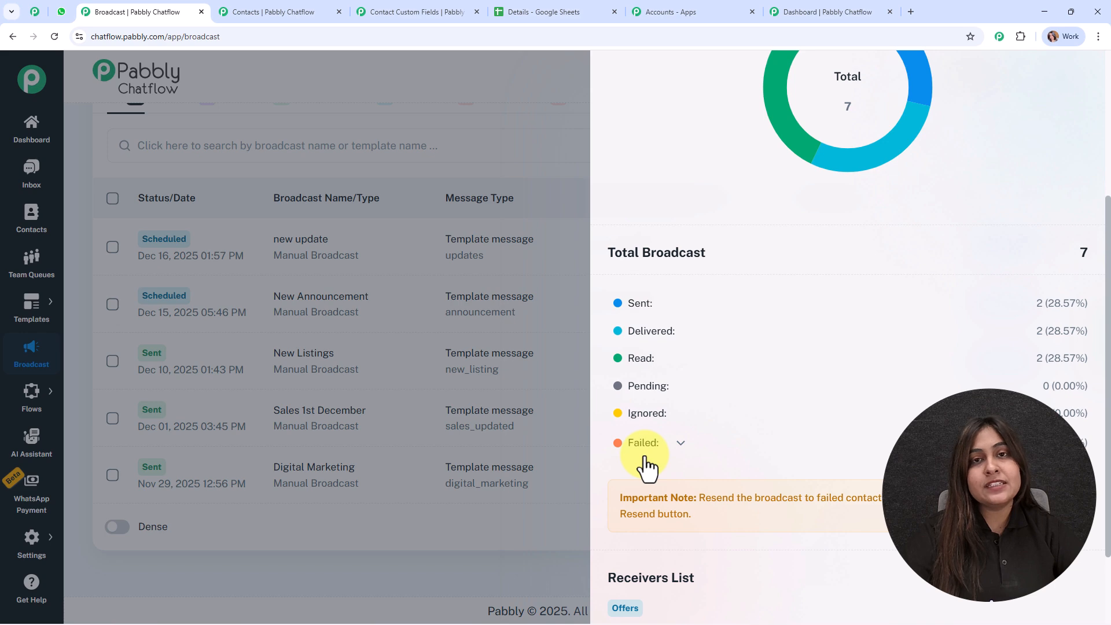
pyautogui.scroll(2, 954, 179)
pyautogui.click(468, 155)
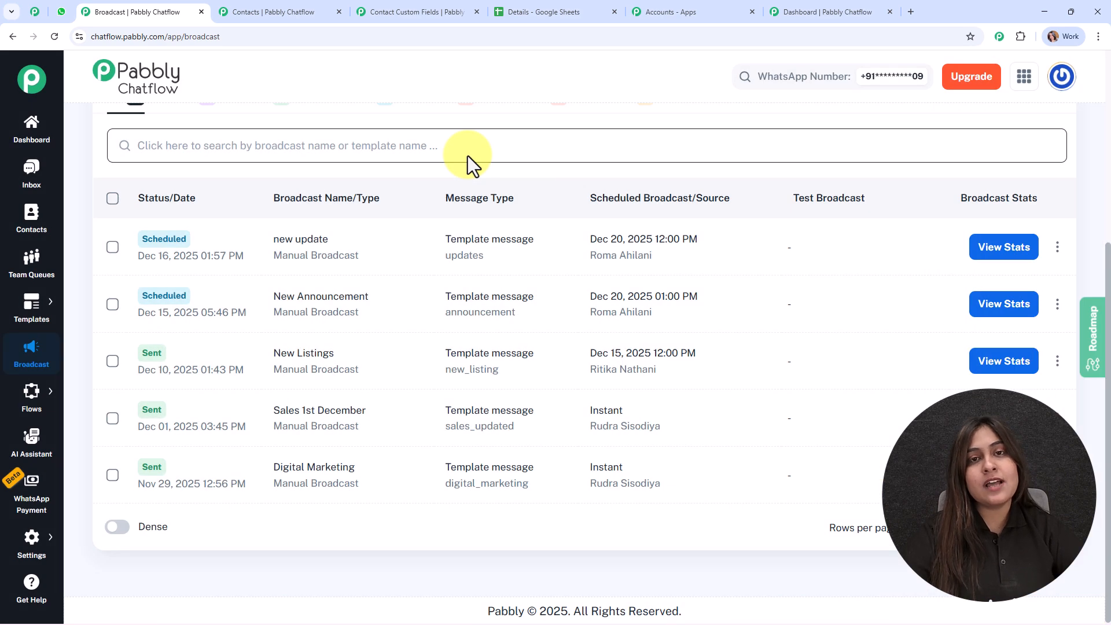
pyautogui.scroll(3, 468, 155)
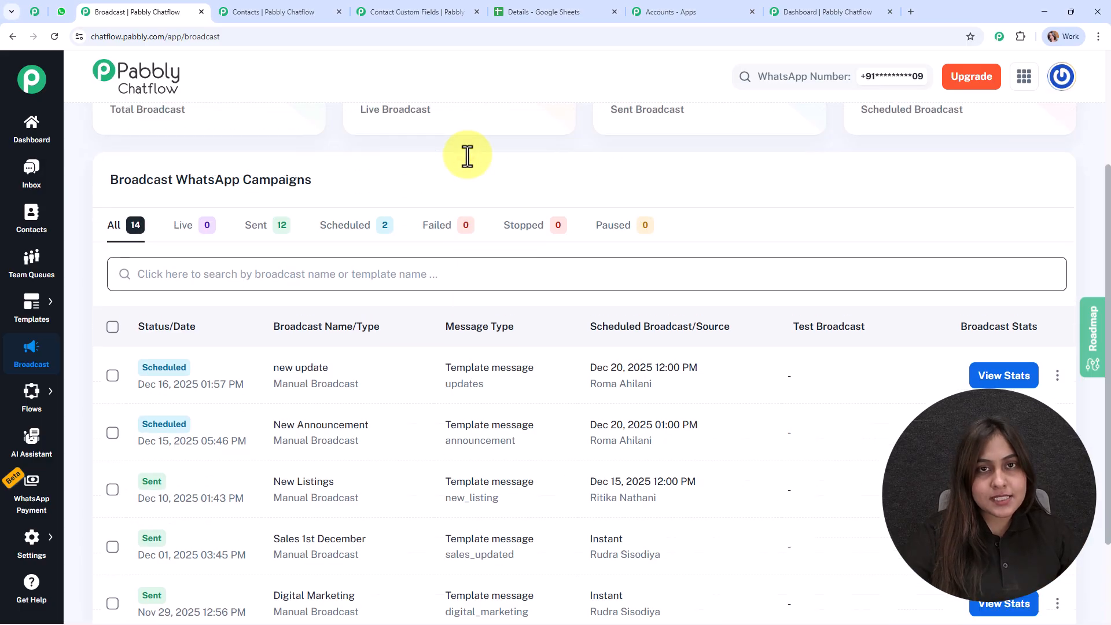
pyautogui.moveTo(468, 156)
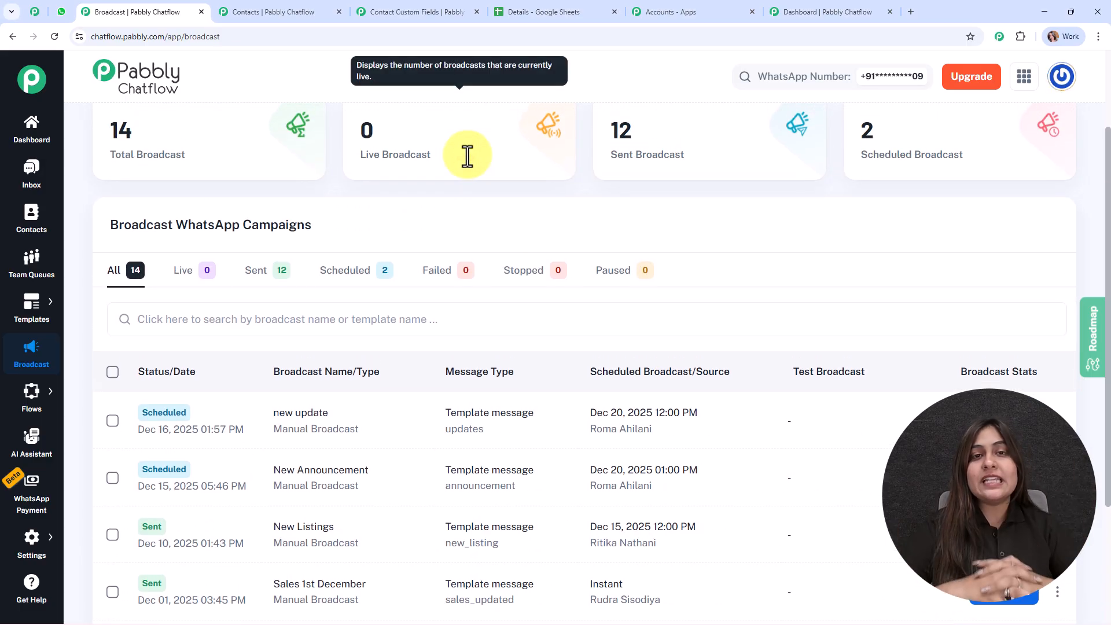